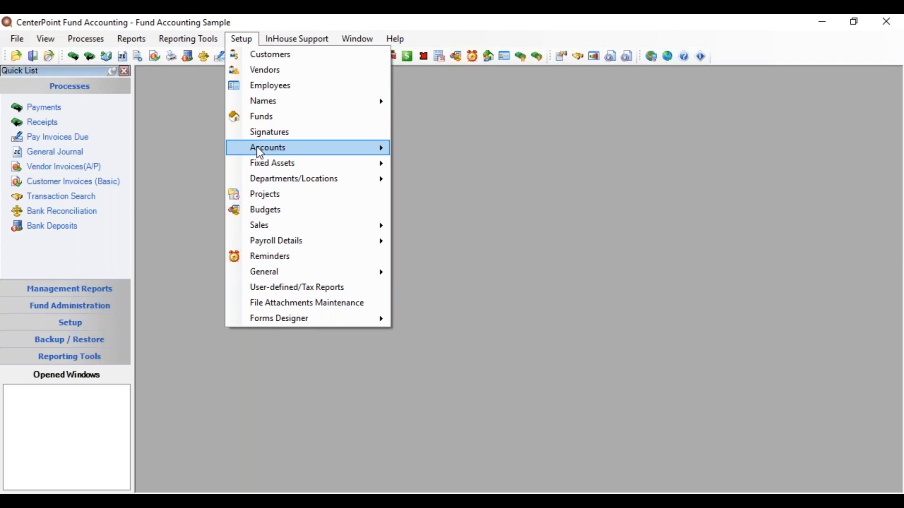
# - Start a new account category named "Interfund Receivable" with the type Assets
pyautogui.click(442, 169)
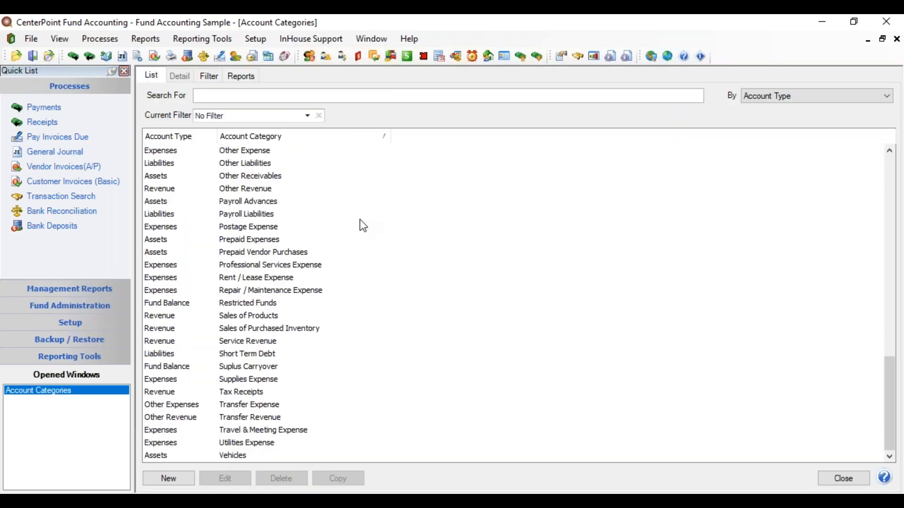
pyautogui.click(169, 479)
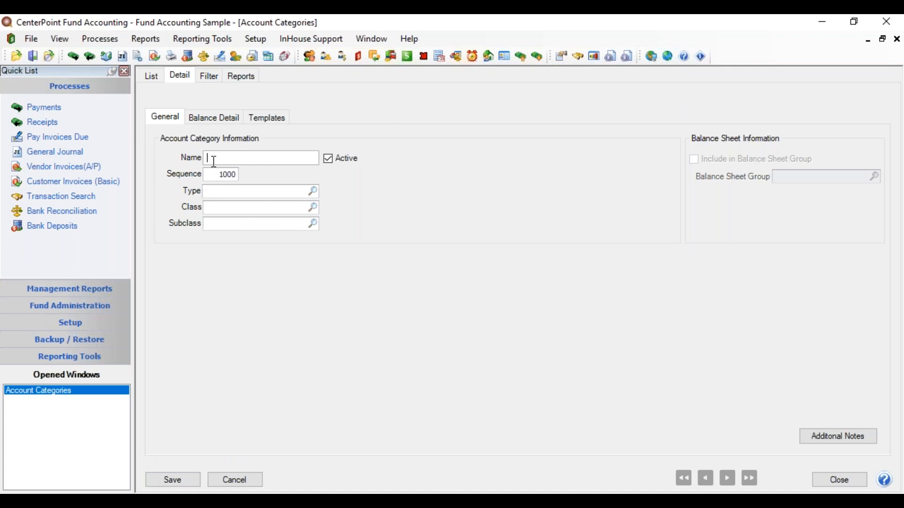
pyautogui.write('Interfund Receivable')
pyautogui.press('Tab')
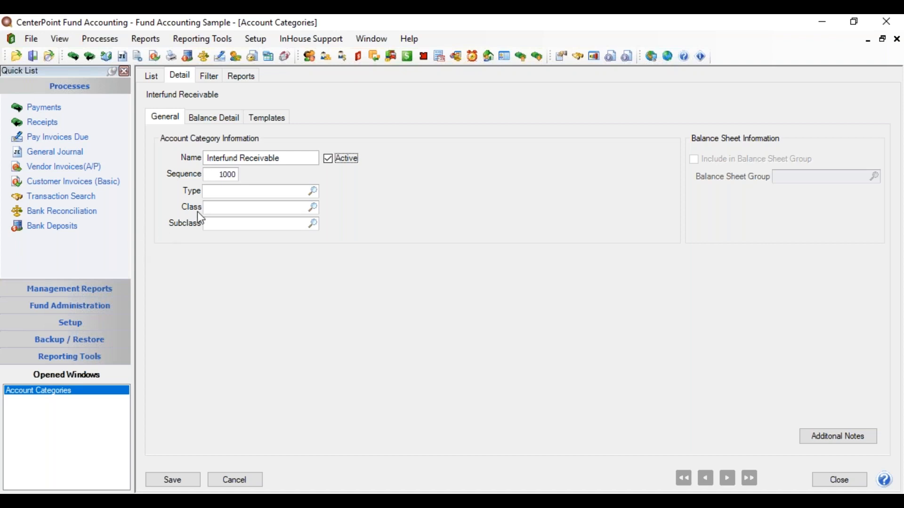
pyautogui.click(248, 190)
pyautogui.write('assets')
pyautogui.press('Tab')
# - Set the category's class to Current Assets and subclass to Other Current Assets, and include it in a balance sheet group
pyautogui.click(310, 205)
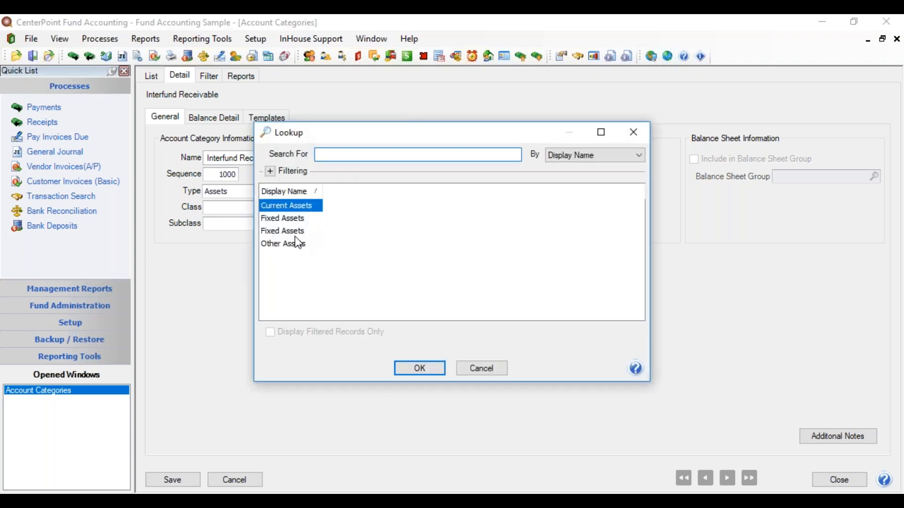
pyautogui.doubleClick(295, 208)
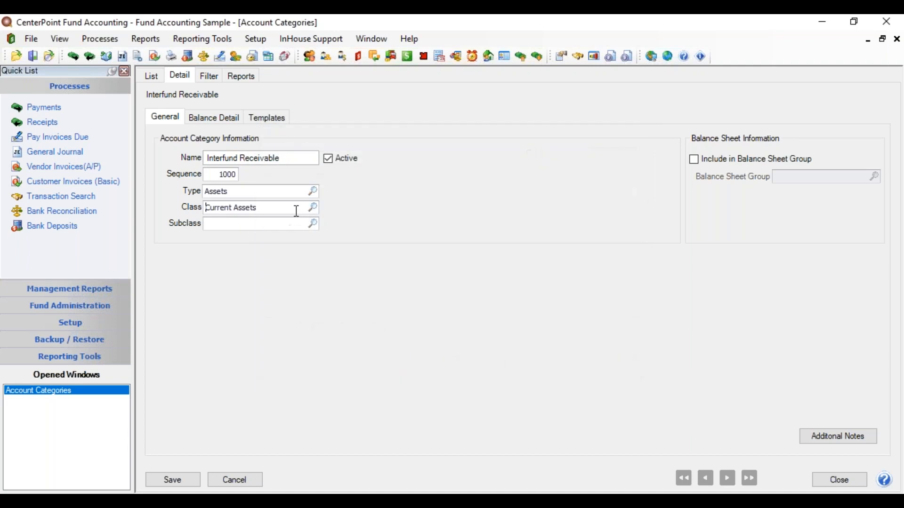
pyautogui.click(313, 224)
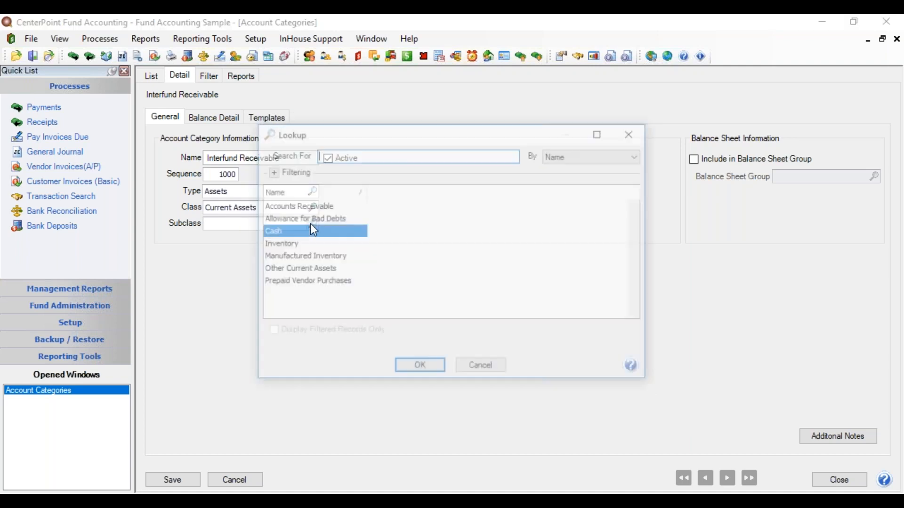
pyautogui.click(304, 272)
pyautogui.doubleClick(302, 272)
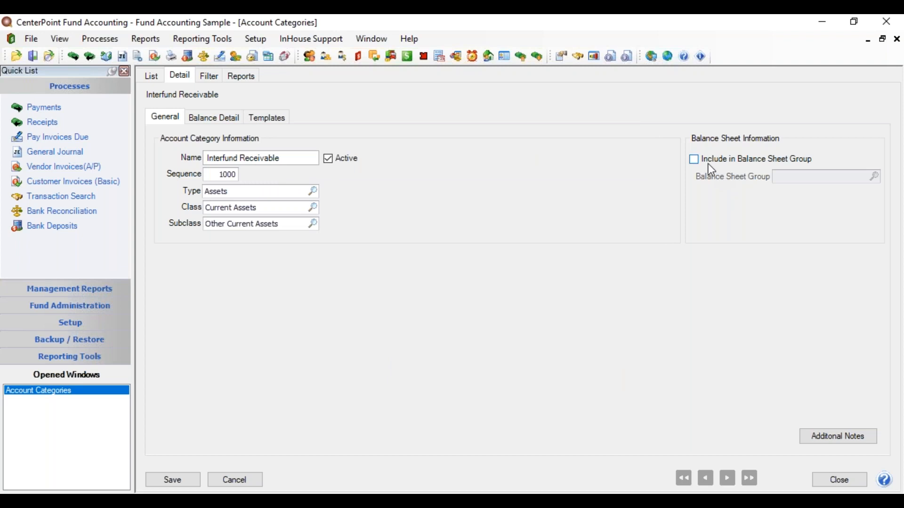
pyautogui.click(695, 159)
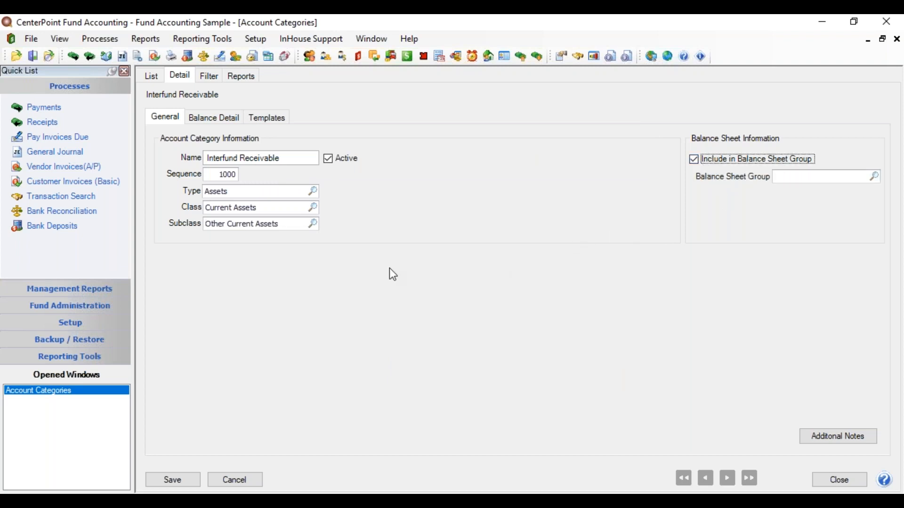
# - Maintain the Interfund Receivable category's balances by Associated Fund and save the category
pyautogui.click(217, 118)
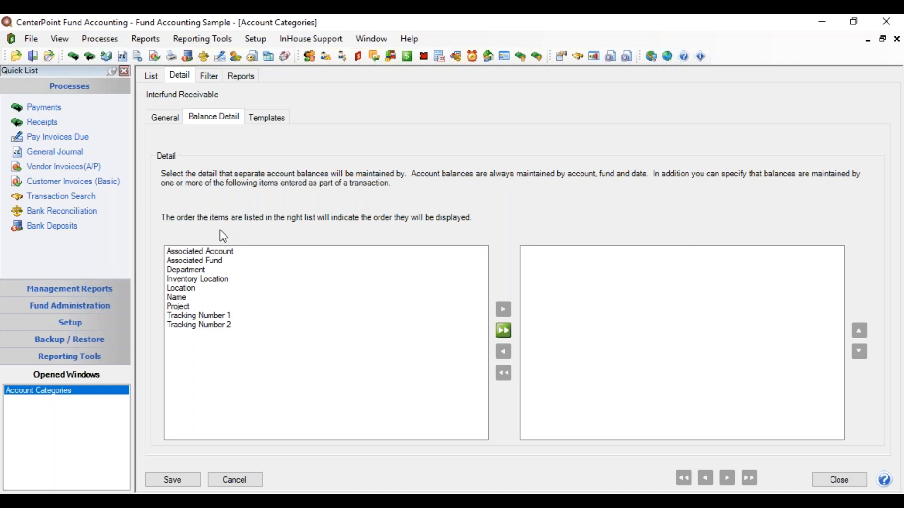
pyautogui.click(193, 263)
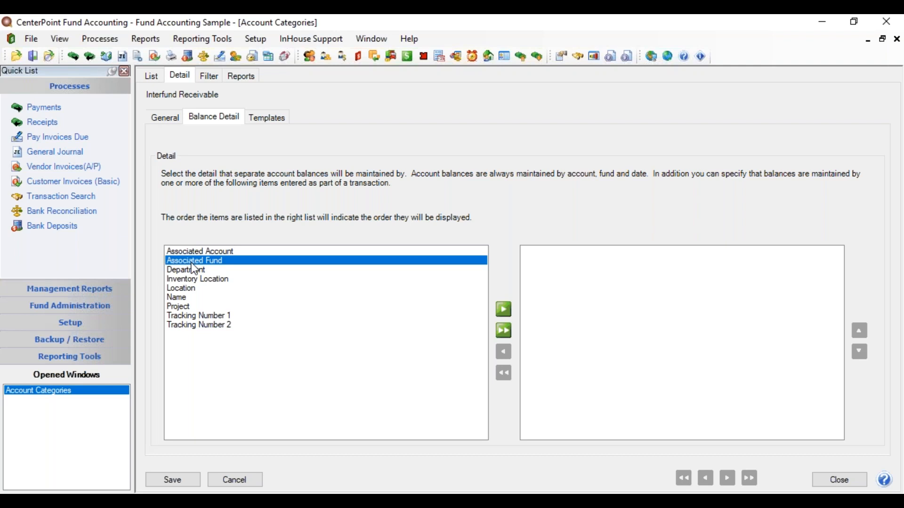
pyautogui.doubleClick(194, 263)
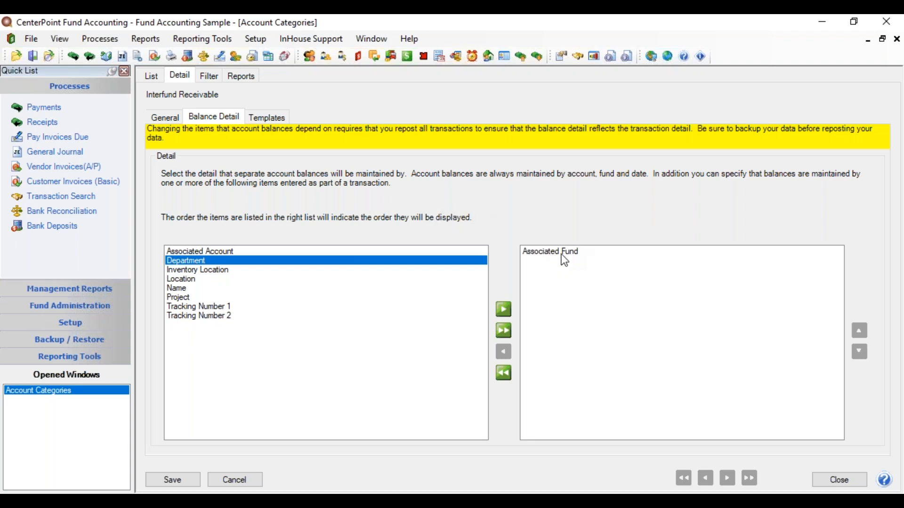
pyautogui.click(196, 477)
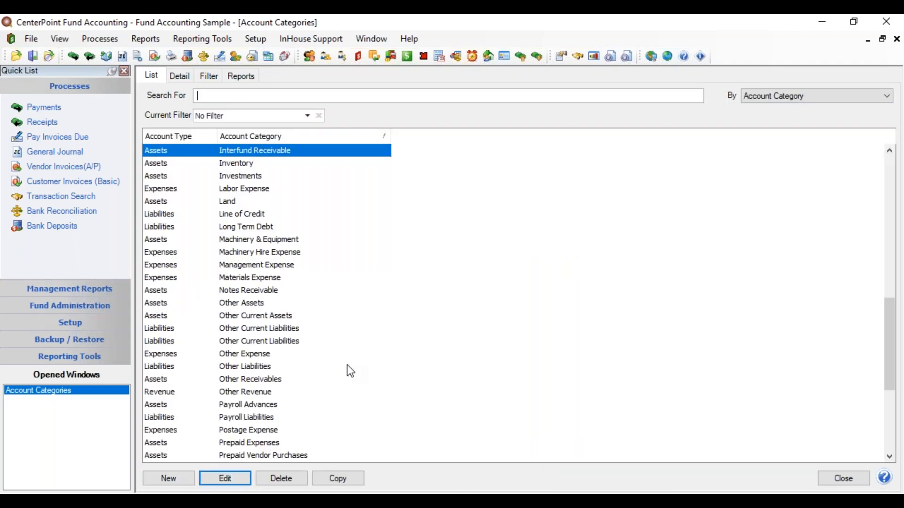
# - Start another account category named "Interfund Liabilities" with sequence 2000 and the type Liabilities
pyautogui.click(170, 479)
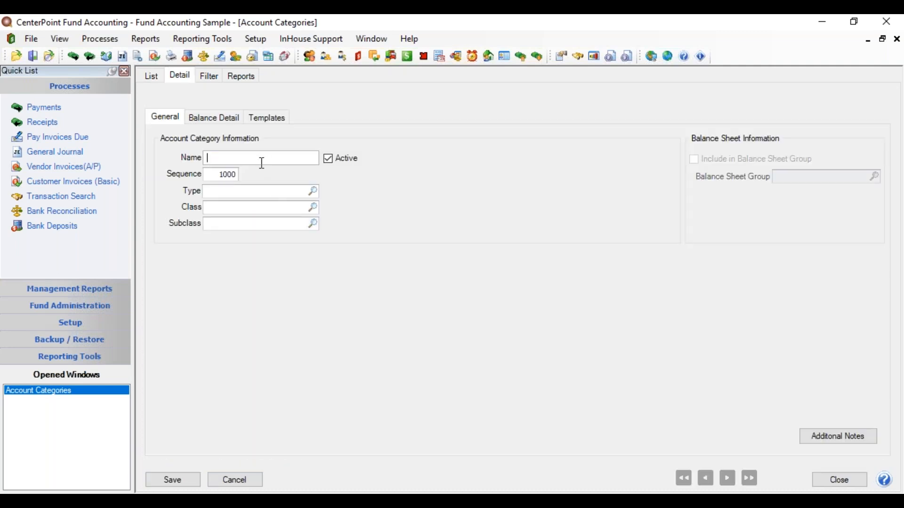
pyautogui.write('Interfund Liabilities')
pyautogui.press('Tab')
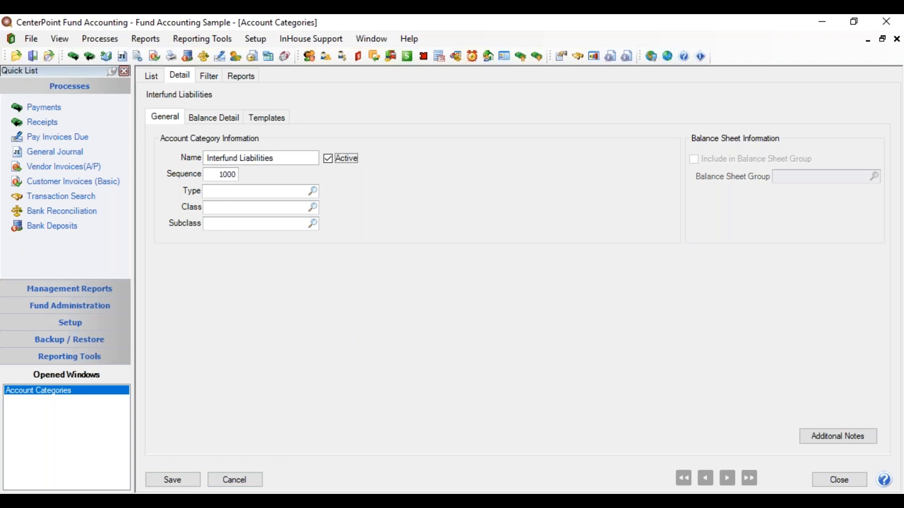
pyautogui.press('Tab')
pyautogui.write('2000')
pyautogui.press('Tab')
pyautogui.write('Lia')
pyautogui.press('Tab')
# - Set the category's class to Current Liabilities and subclass to Other Current Liabilities, and include it in a balance sheet group
pyautogui.click(314, 209)
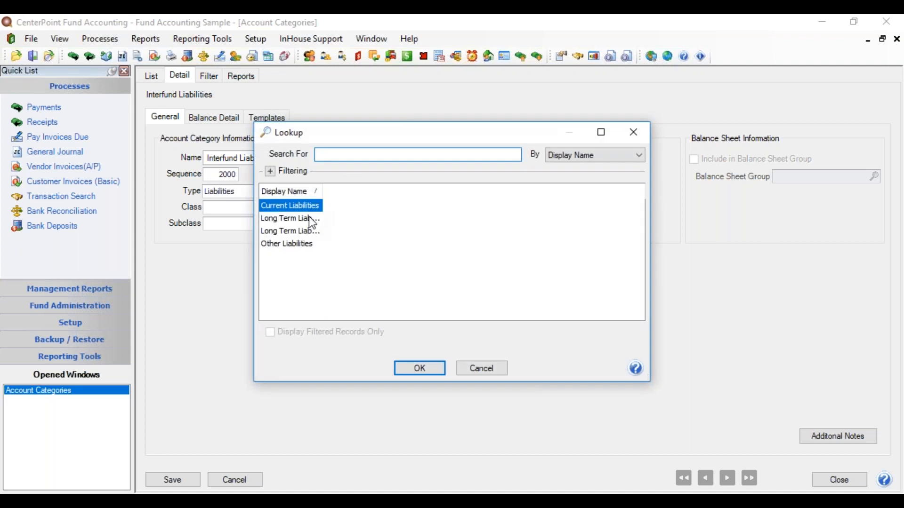
pyautogui.doubleClick(311, 208)
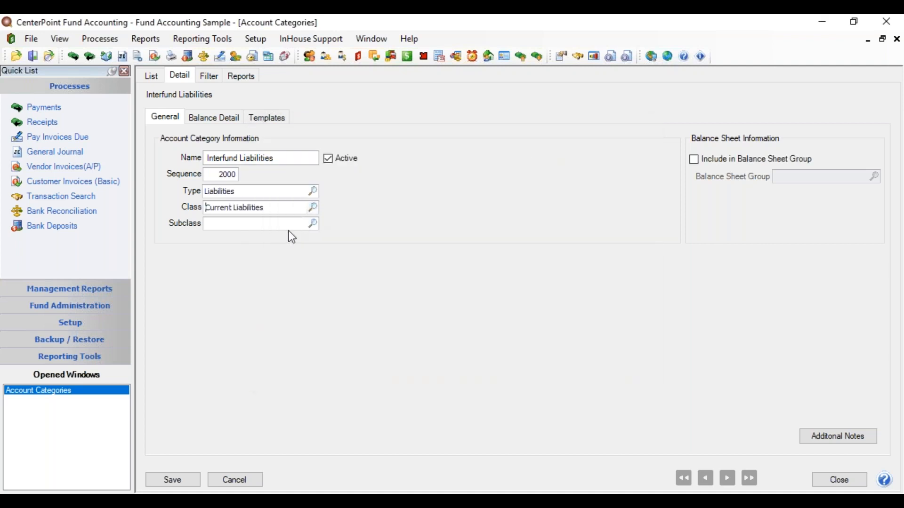
pyautogui.click(314, 223)
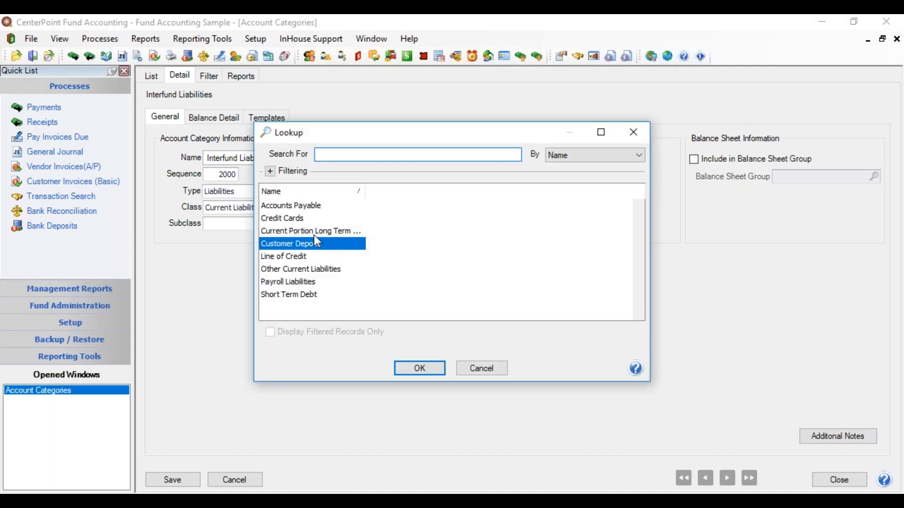
pyautogui.click(302, 272)
pyautogui.doubleClick(302, 272)
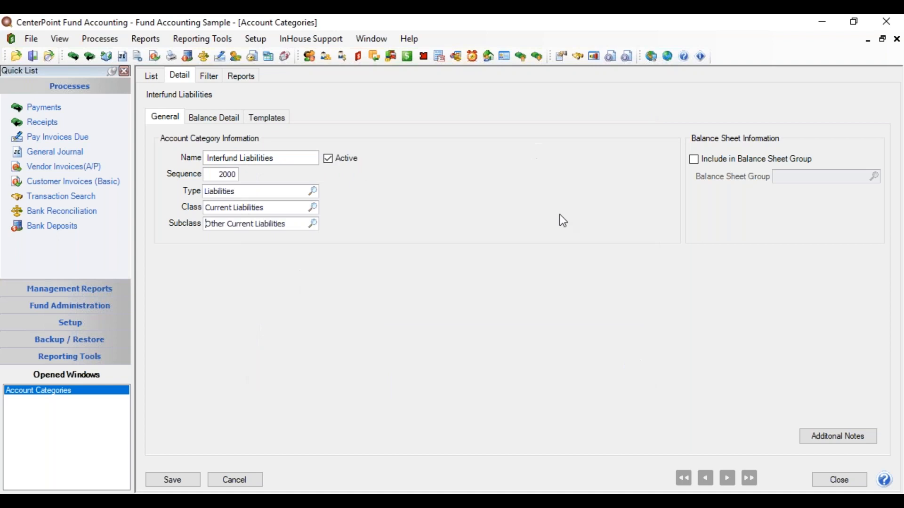
pyautogui.click(694, 160)
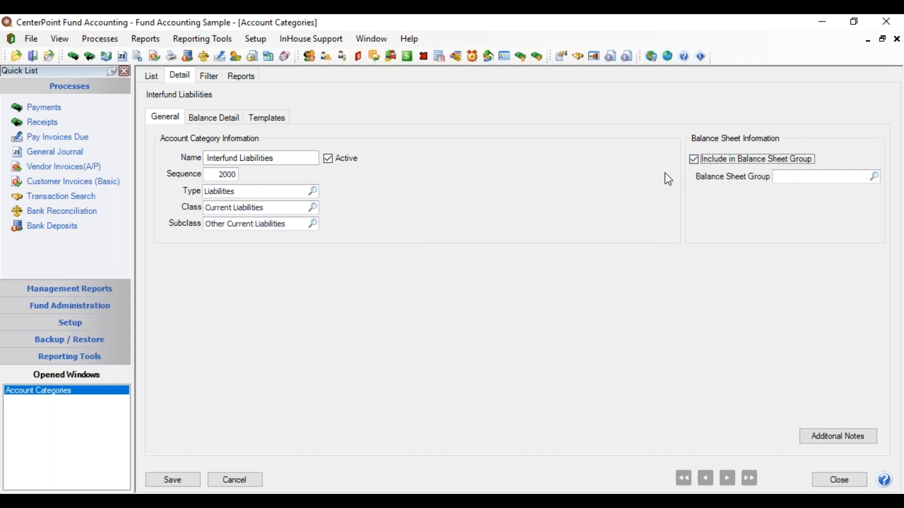
# - Maintain the Interfund Liabilities category's balances by Associated Fund, save it and close the account categories
pyautogui.click(211, 121)
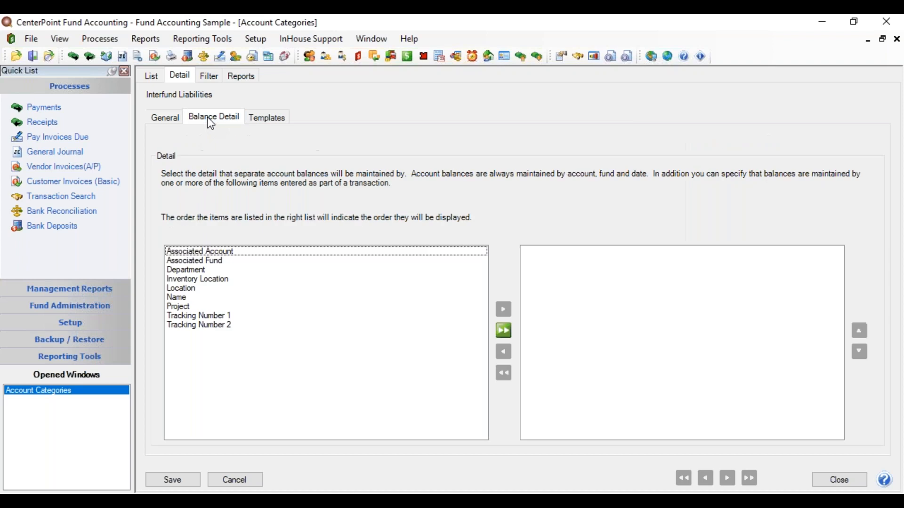
pyautogui.doubleClick(211, 262)
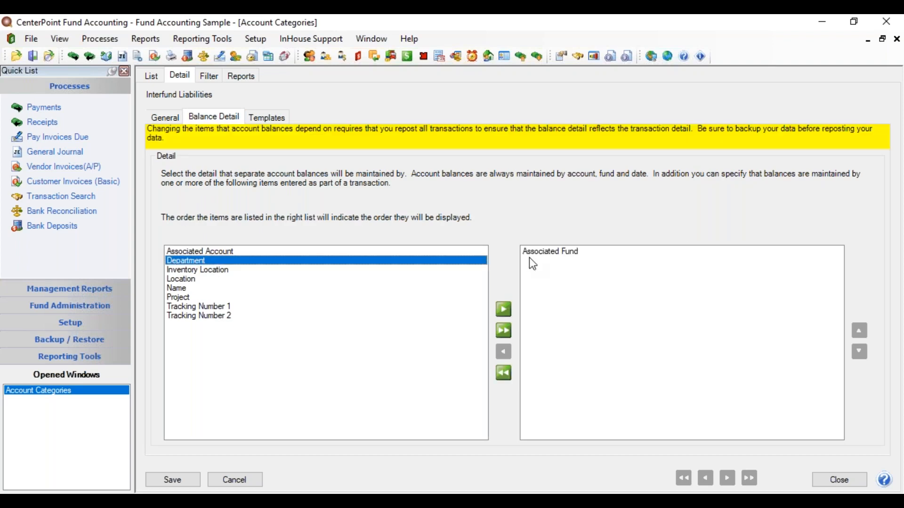
pyautogui.click(185, 475)
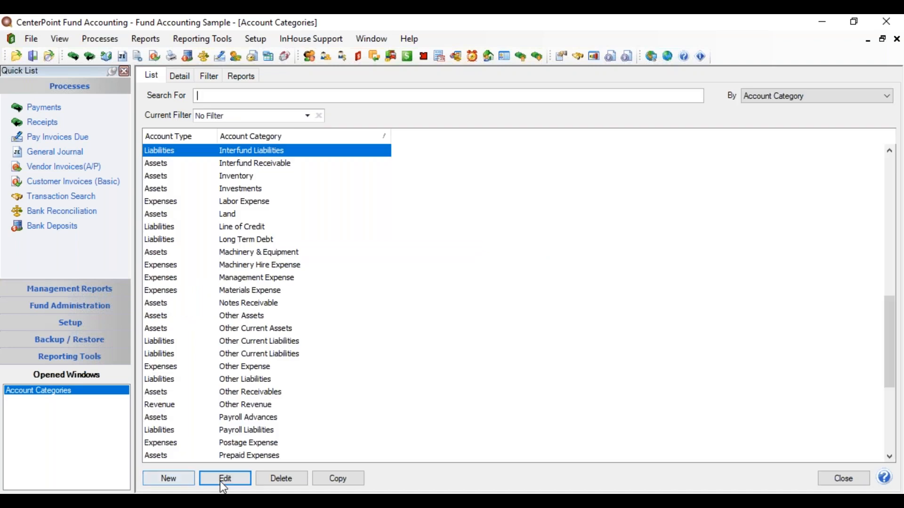
pyautogui.click(836, 478)
# - Start a new ledger account with abbreviation "DueFrom", number 125800 and name "Due From Fund"
pyautogui.click(242, 39)
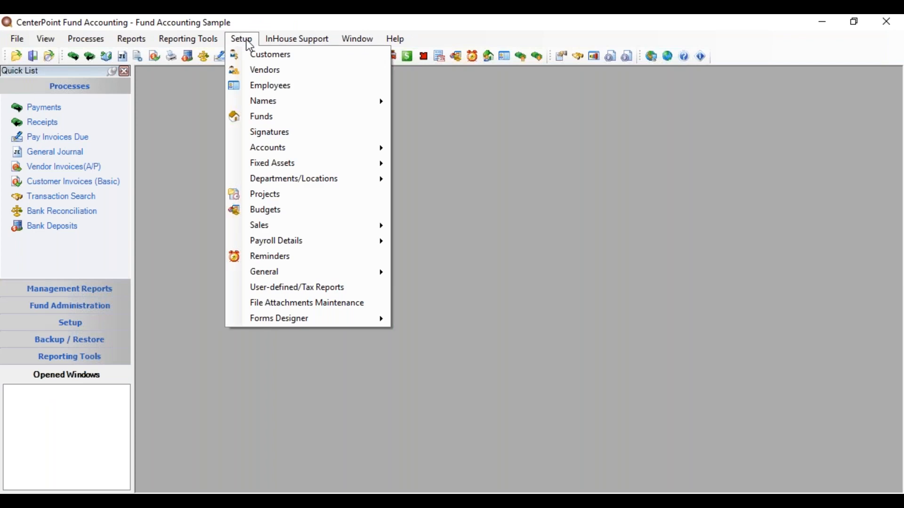
pyautogui.moveTo(279, 146)
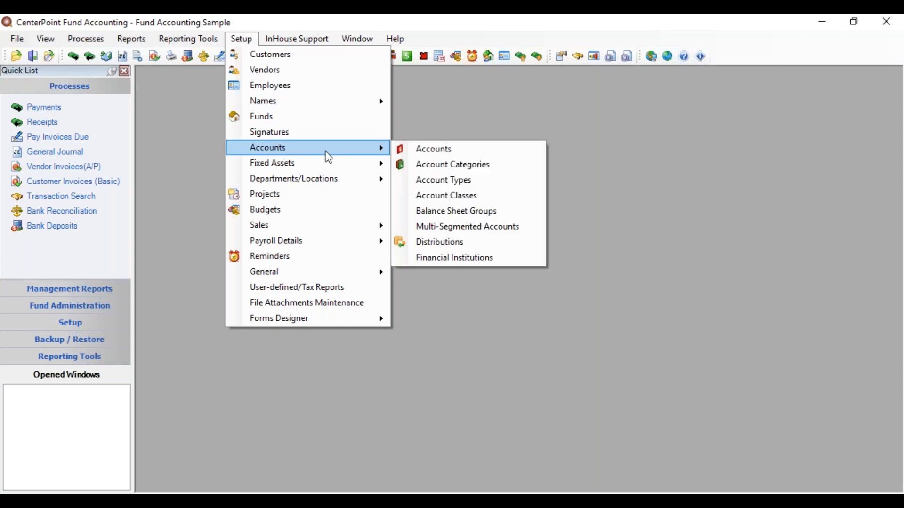
pyautogui.click(431, 155)
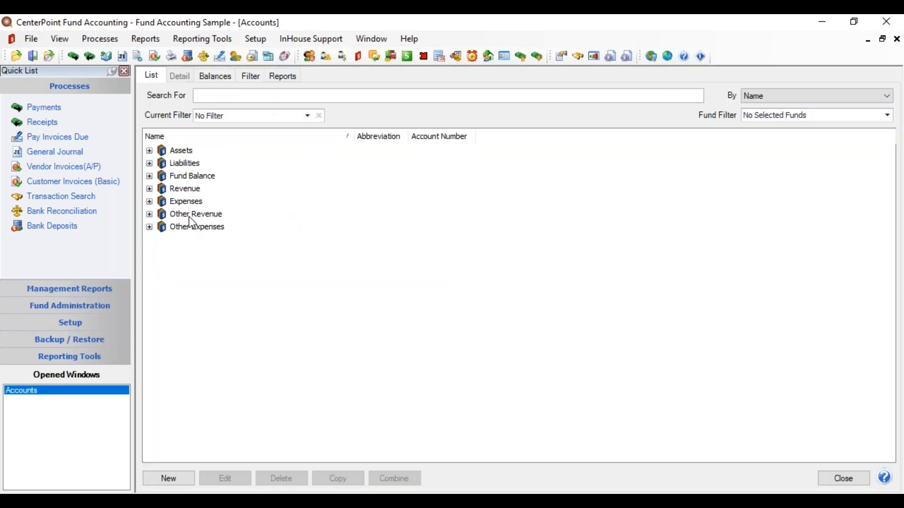
pyautogui.click(182, 474)
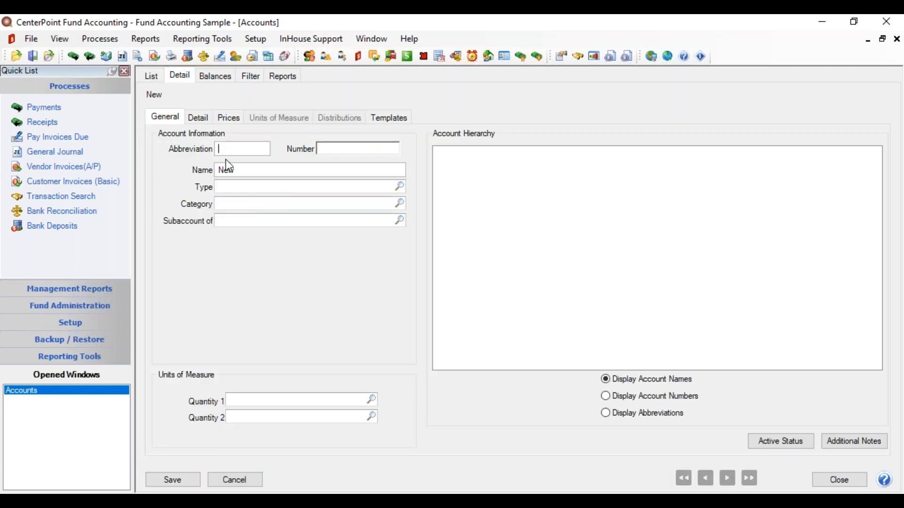
pyautogui.write('Due Fr')
pyautogui.press('BackSpace')
pyautogui.press('BackSpace')
pyautogui.press('BackSpace')
pyautogui.write('From')
pyautogui.press('Tab')
pyautogui.write('125800')
pyautogui.press('Tab')
pyautogui.write('Due From Fund')
pyautogui.press('Tab')
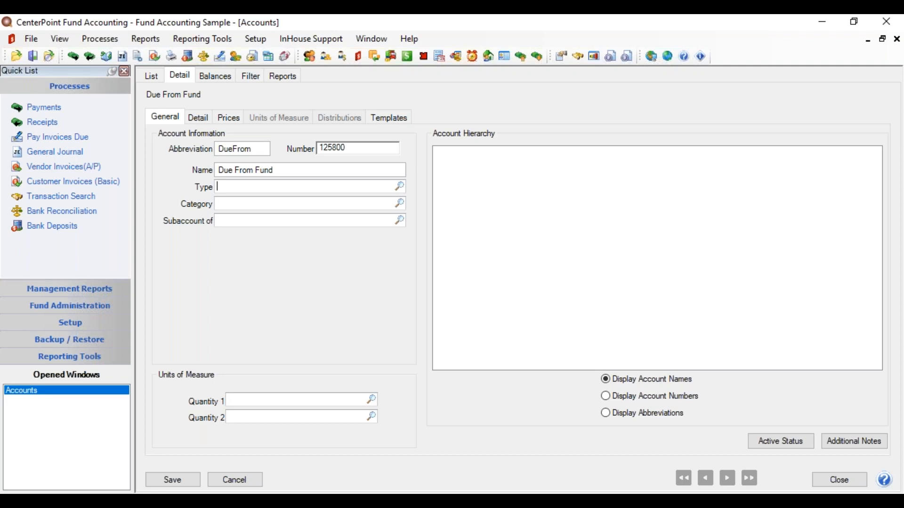
# - Set the Due From Fund account's type to Assets and category to Interfund Receivable, and save it
pyautogui.write('assets')
pyautogui.press('Tab')
pyautogui.click(399, 203)
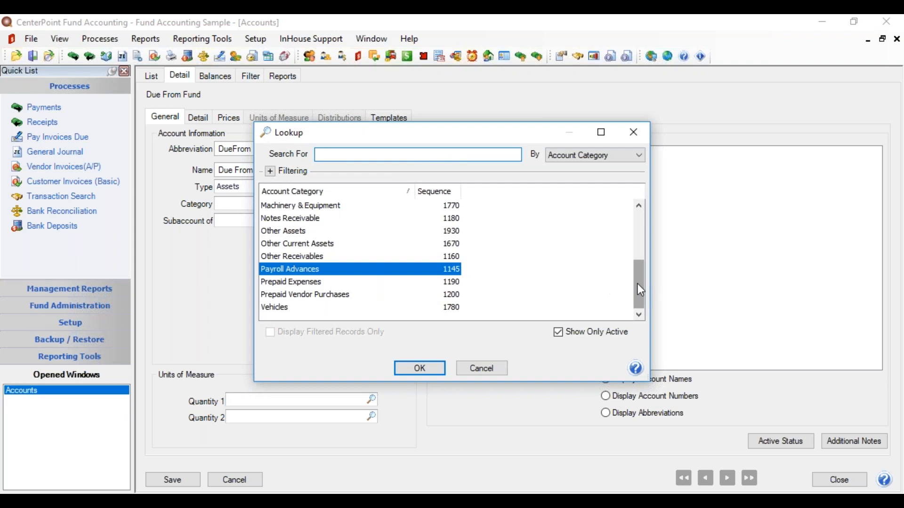
pyautogui.moveTo(643, 288); pyautogui.dragTo(642, 245)
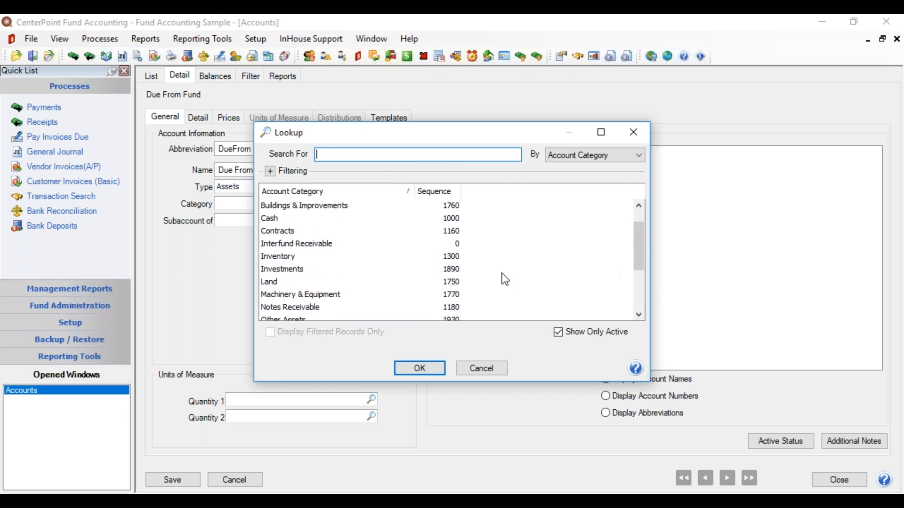
pyautogui.click(335, 244)
pyautogui.doubleClick(336, 243)
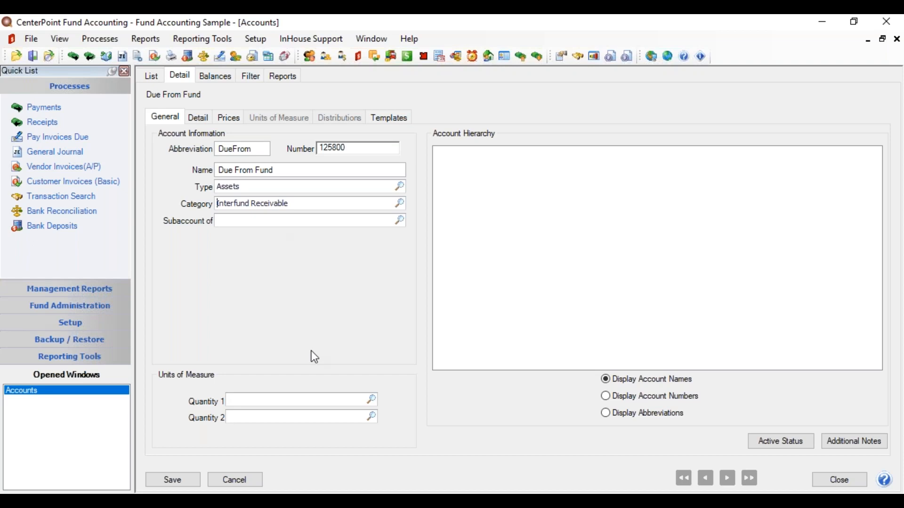
pyautogui.click(173, 480)
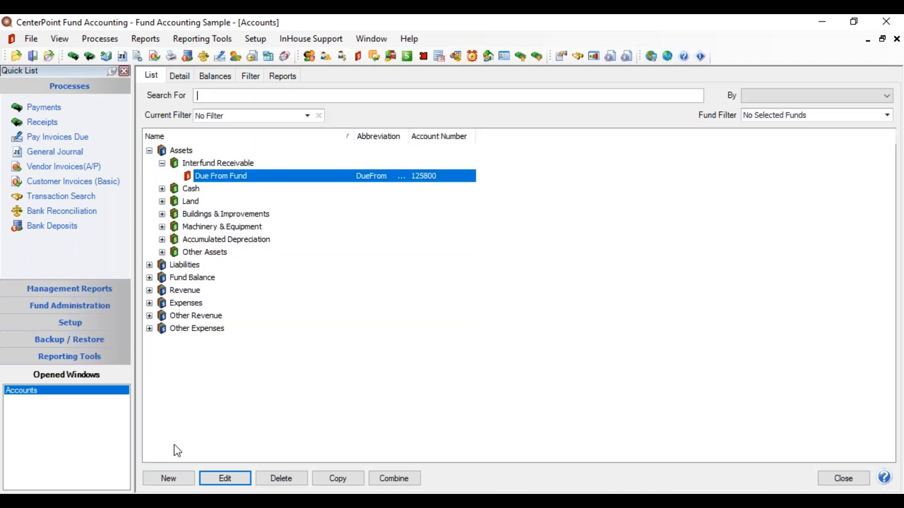
# - Start another ledger account with abbreviation "DueTo", number 235600 and name "Due To Fund"
pyautogui.click(167, 479)
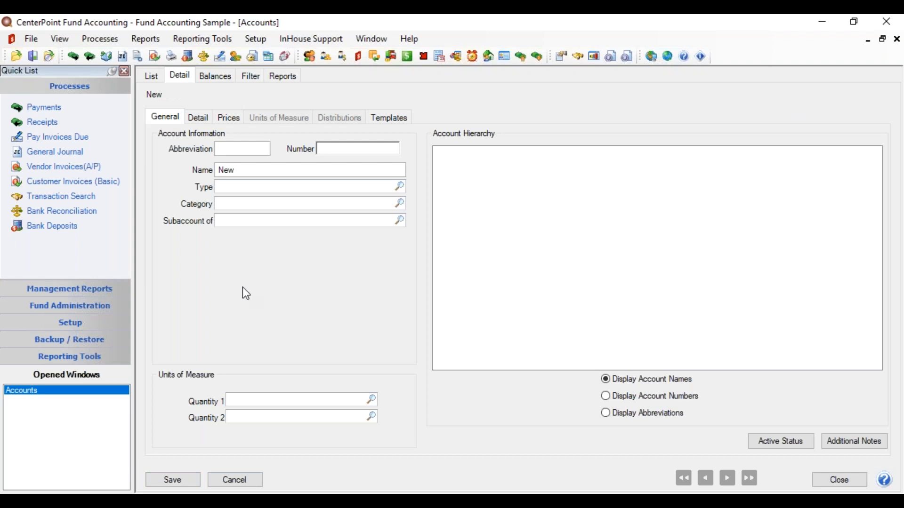
pyautogui.click(244, 150)
pyautogui.write('DueTo')
pyautogui.press('Tab')
pyautogui.write('235600')
pyautogui.press('Tab')
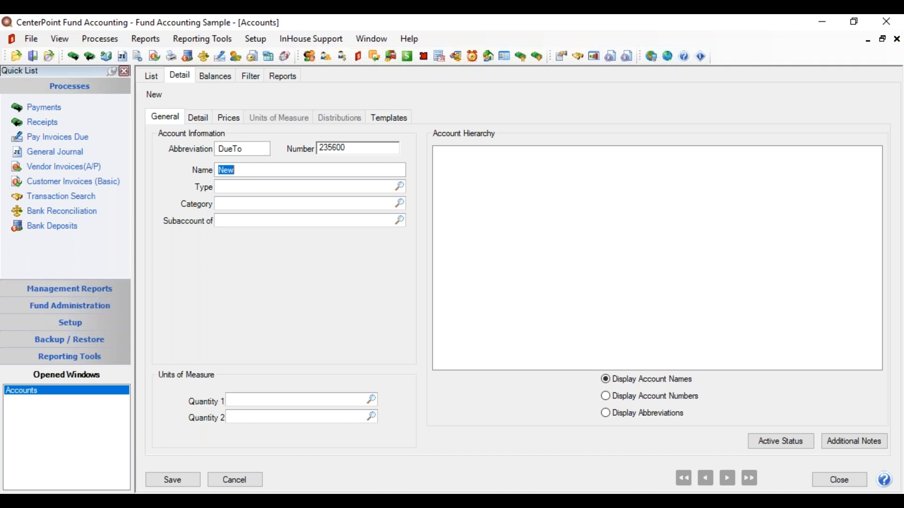
pyautogui.write('Due To Fund')
pyautogui.press('Tab')
# - Set the Due To Fund account's type to Liabilities and its category to Interfund Liabilities
pyautogui.write('Liabilities')
pyautogui.press('Tab')
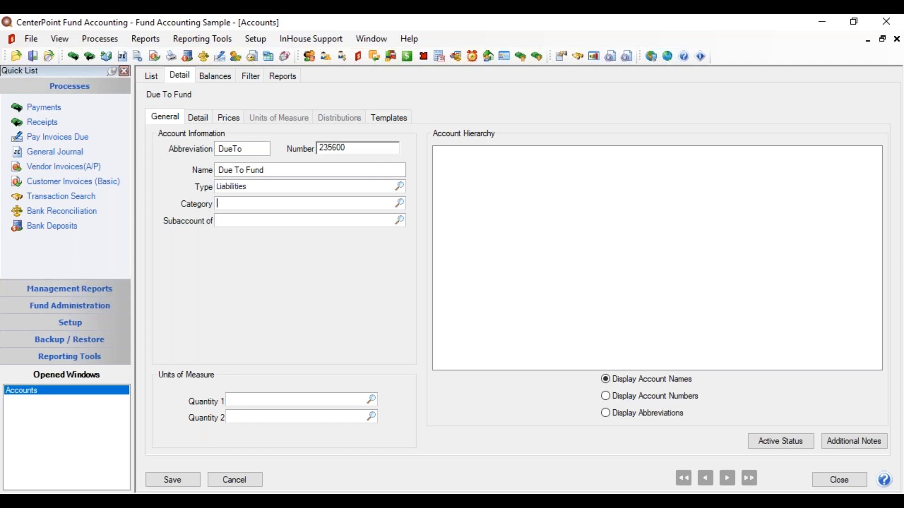
pyautogui.click(400, 204)
pyautogui.doubleClick(339, 218)
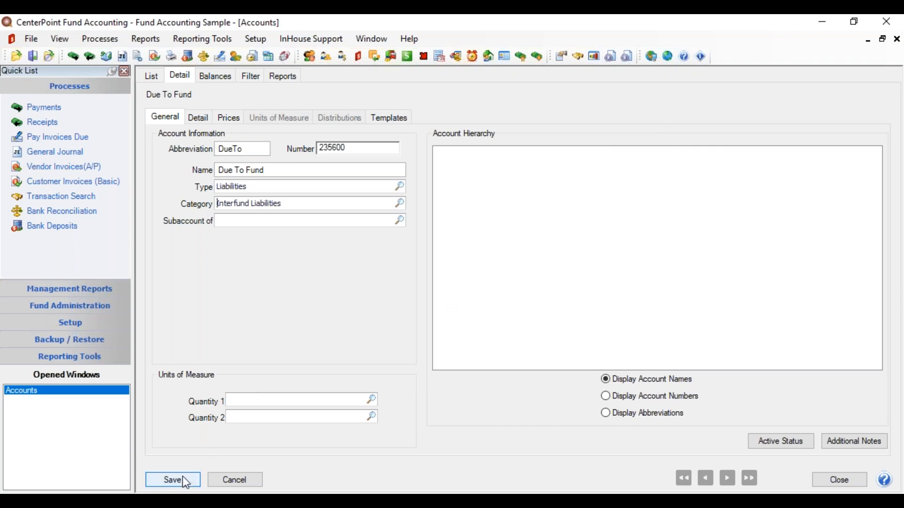
# - Save the Due To Fund account and close the Accounts window
pyautogui.click(173, 480)
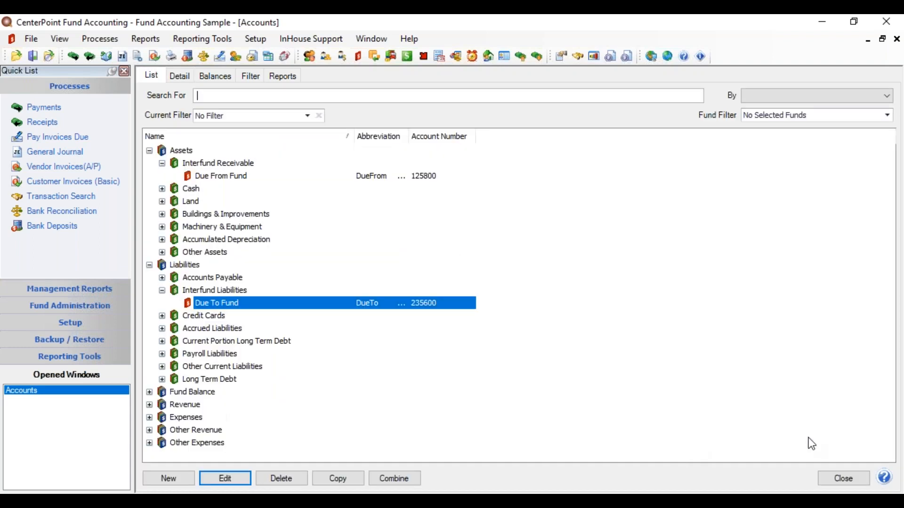
pyautogui.click(842, 480)
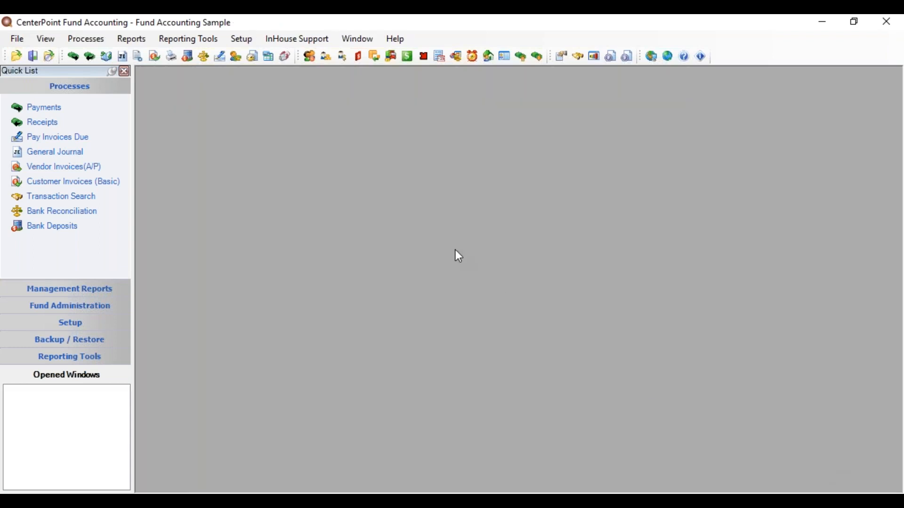
# - Start a new interfund payroll distribution for the CenterPoint Village-General payroll fund, distributed by Department
pyautogui.click(243, 41)
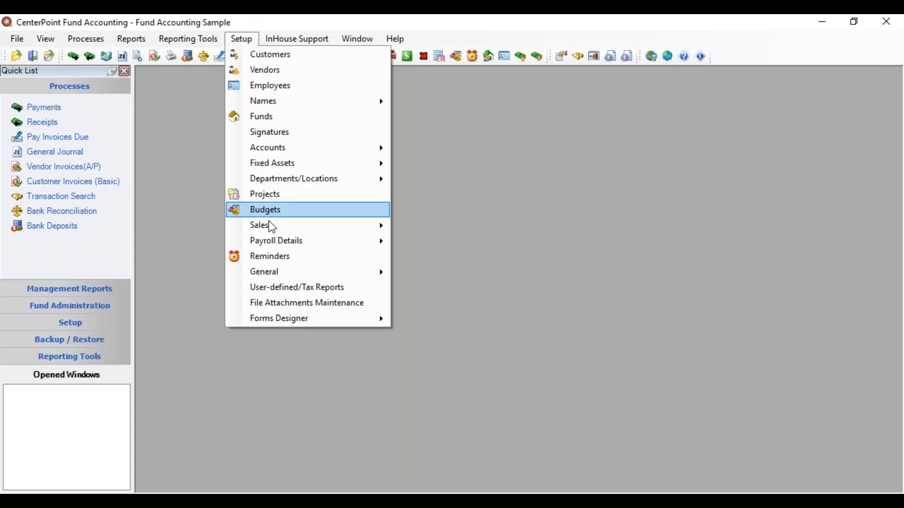
pyautogui.moveTo(273, 244)
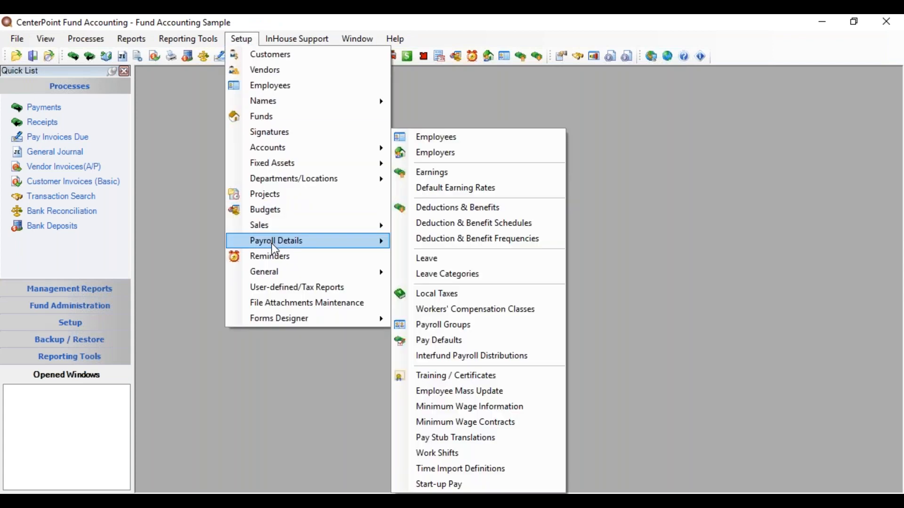
pyautogui.click(484, 361)
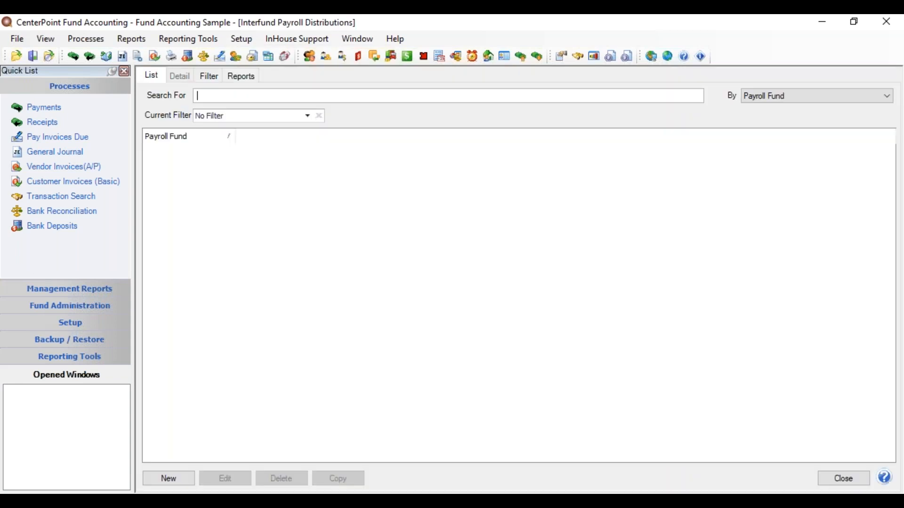
pyautogui.click(170, 479)
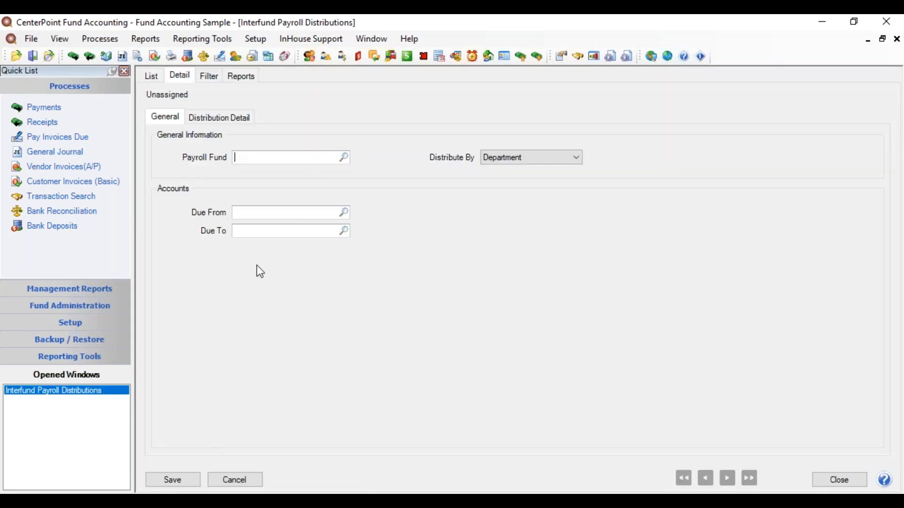
pyautogui.click(345, 159)
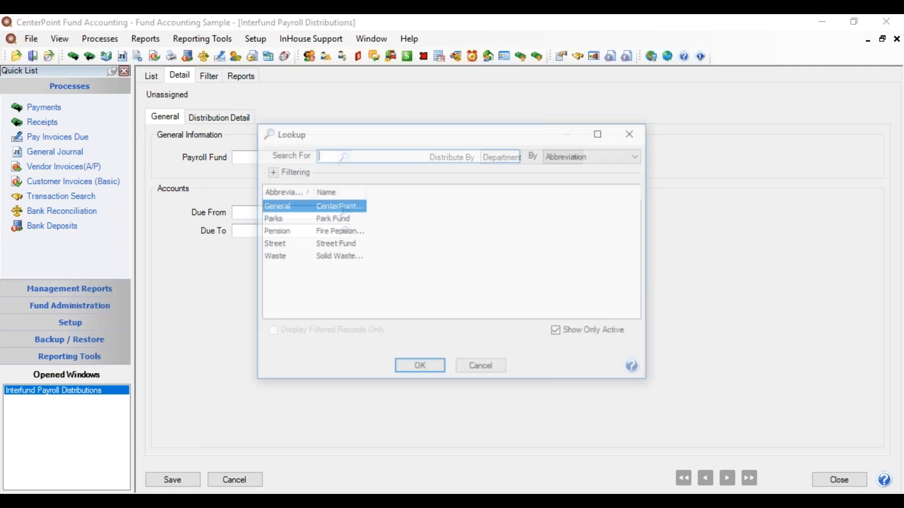
pyautogui.doubleClick(329, 205)
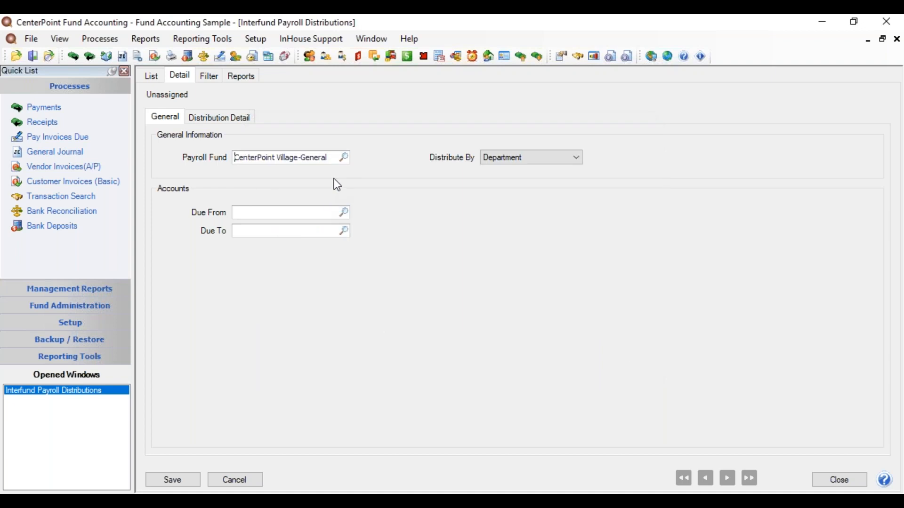
pyautogui.click(549, 162)
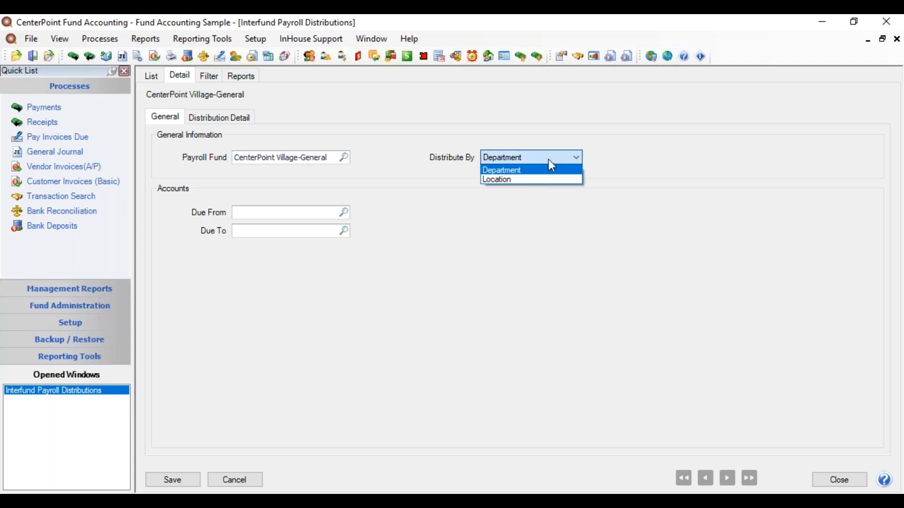
pyautogui.click(552, 168)
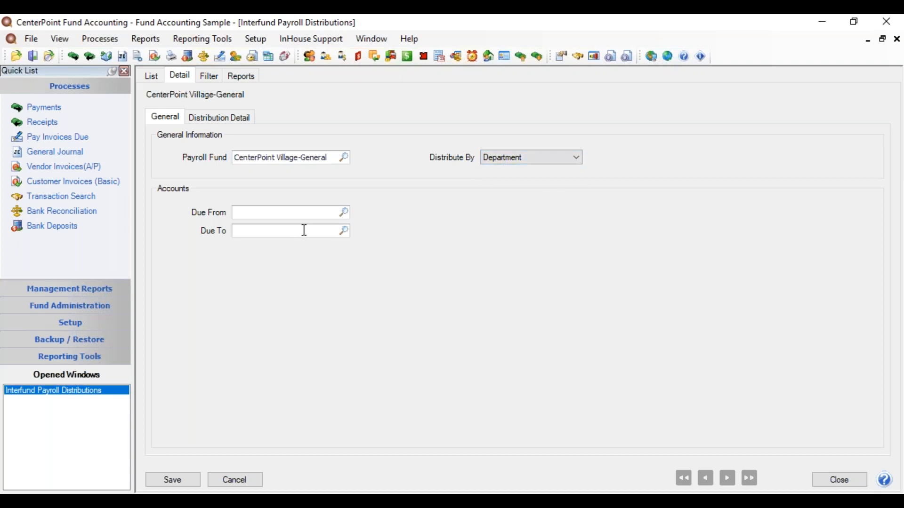
# - Assign Due From Fund as the distribution's Due From account and Due To Fund as its Due To account
pyautogui.click(344, 214)
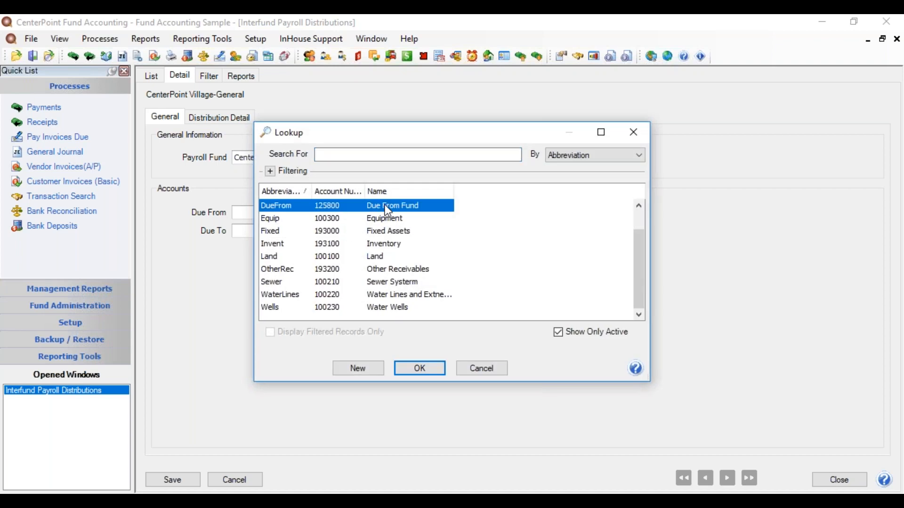
pyautogui.doubleClick(386, 210)
pyautogui.click(344, 232)
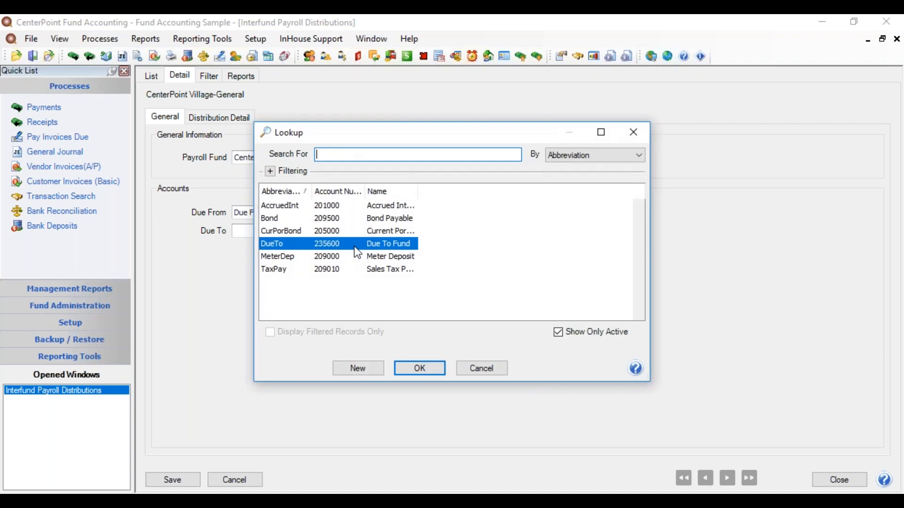
pyautogui.doubleClick(356, 248)
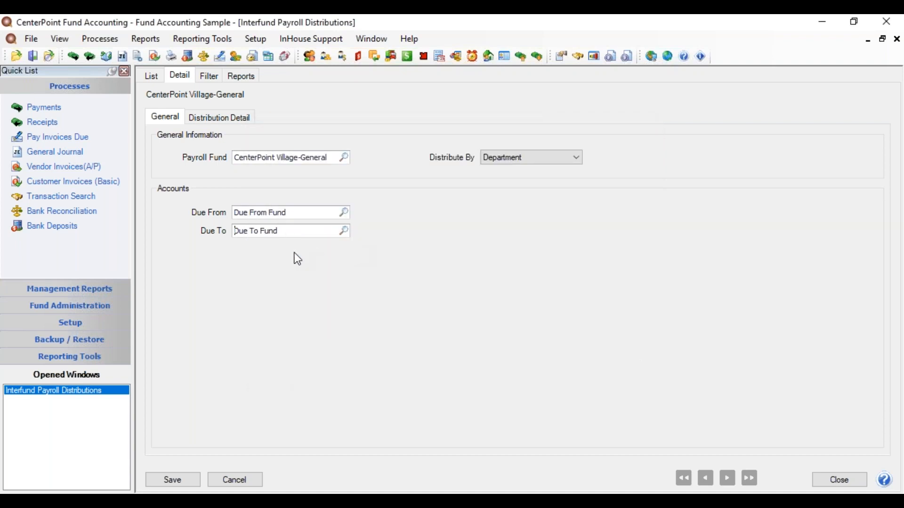
# - Compare the distribution's general settings with the fund percentages of the Administrative, Court and Fire departments
pyautogui.click(216, 119)
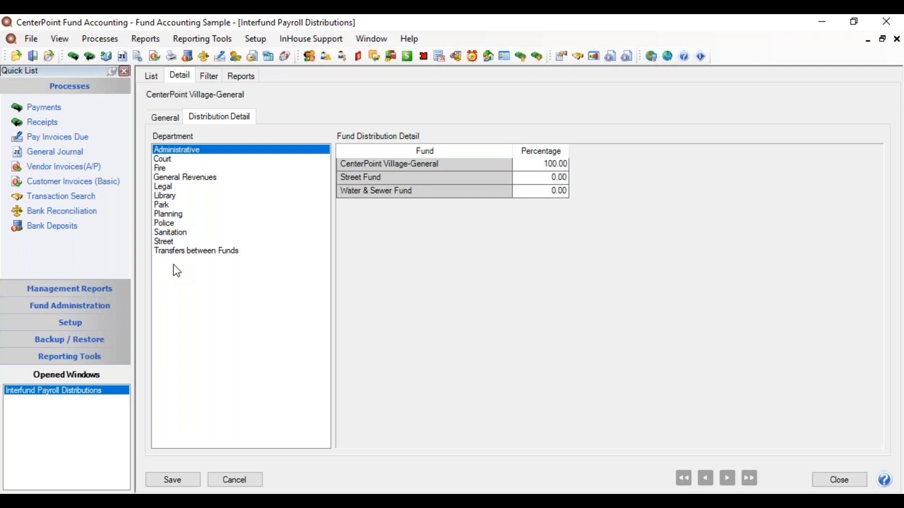
pyautogui.click(176, 118)
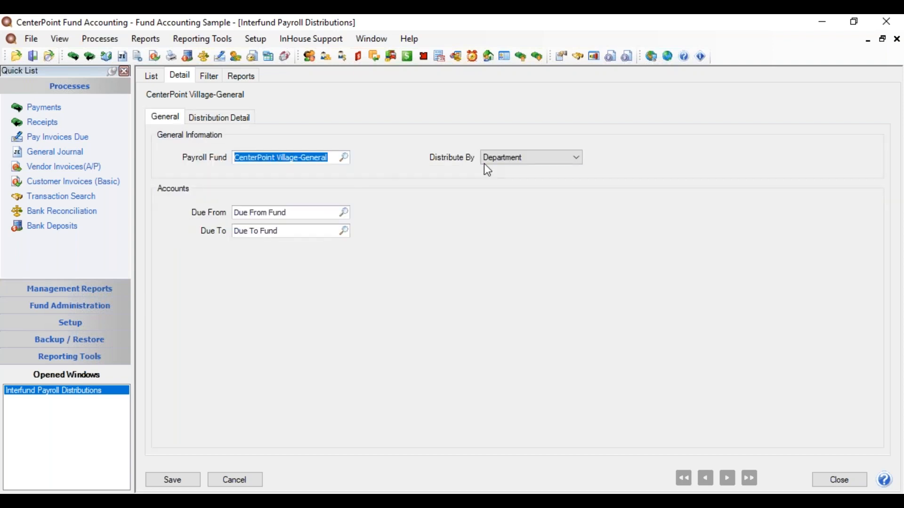
pyautogui.click(233, 124)
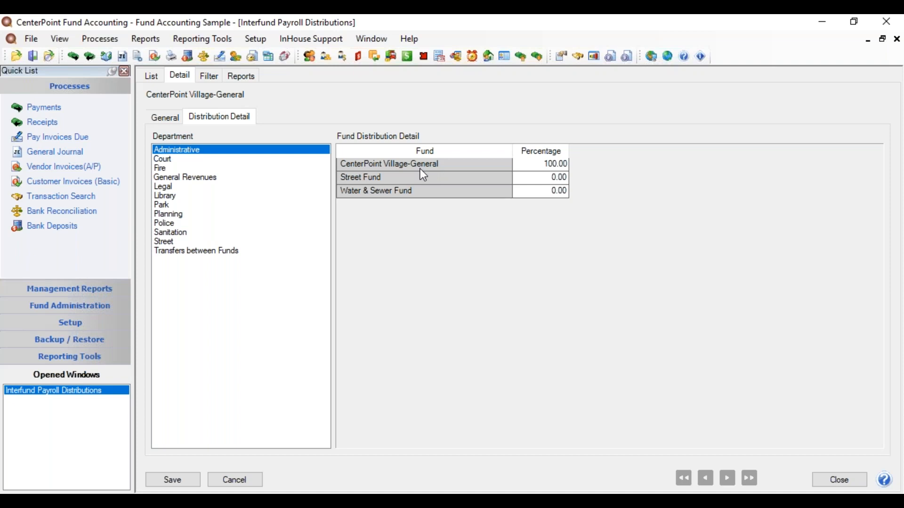
pyautogui.click(166, 120)
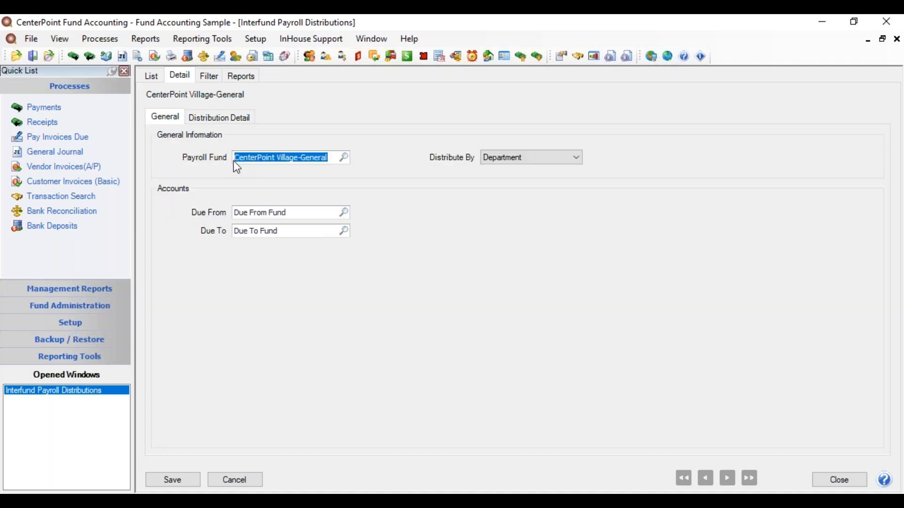
pyautogui.click(211, 118)
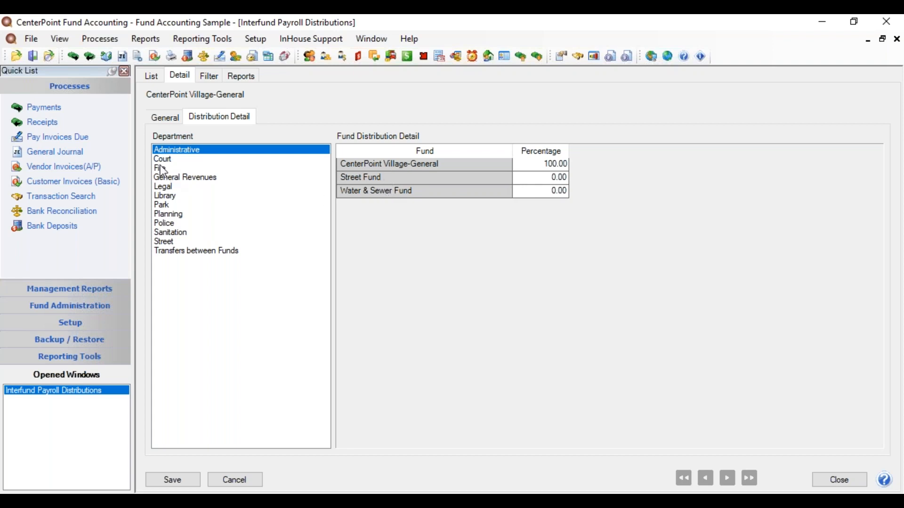
pyautogui.click(173, 159)
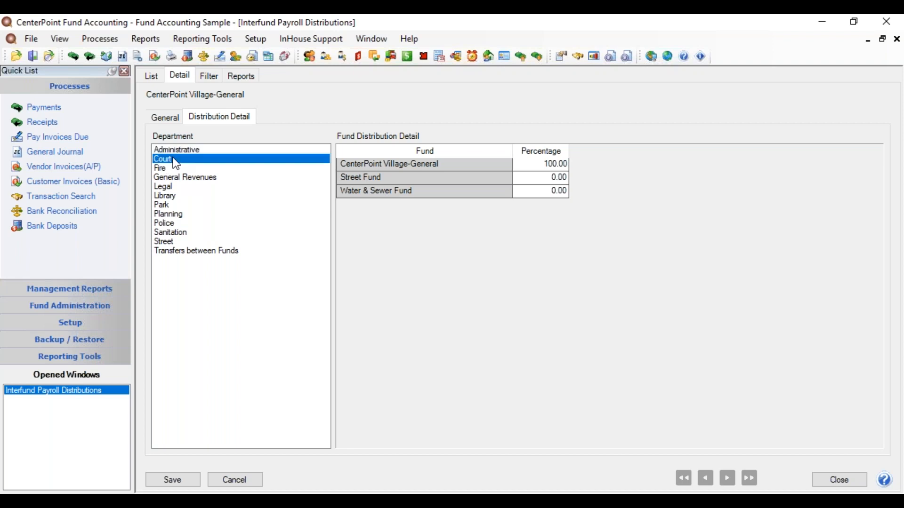
pyautogui.click(171, 169)
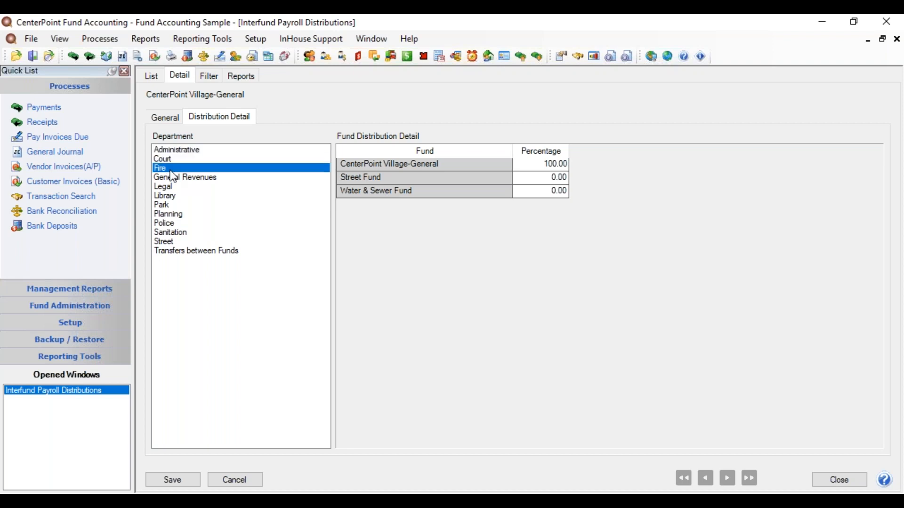
# - Distribute the Street department's payroll 100% to Street Fund and 0% to CenterPoint Village-General
pyautogui.click(168, 241)
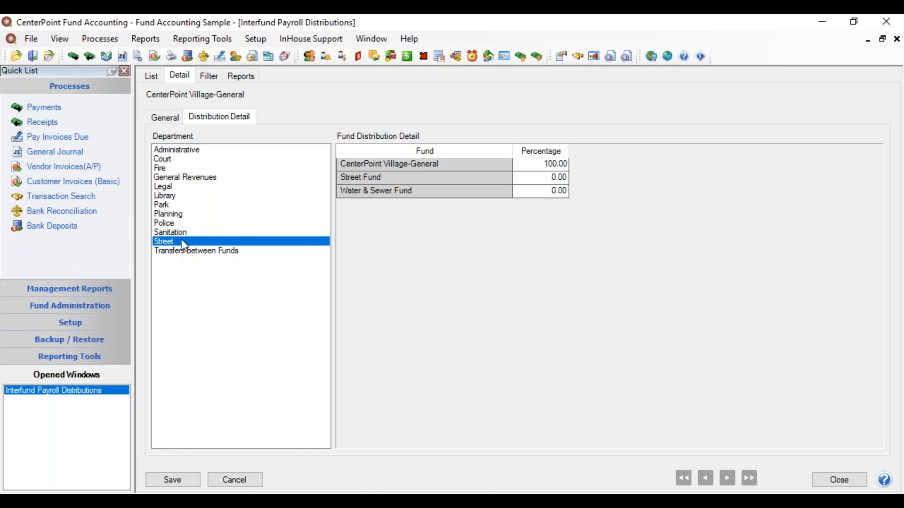
pyautogui.click(538, 176)
pyautogui.write('100.00')
pyautogui.press('Return')
pyautogui.click(538, 164)
pyautogui.write('0')
pyautogui.press('Return')
# - Distribute the Sanitation department's payroll 100% to Water & Sewer Fund and 0% to CenterPoint Village-General
pyautogui.click(177, 235)
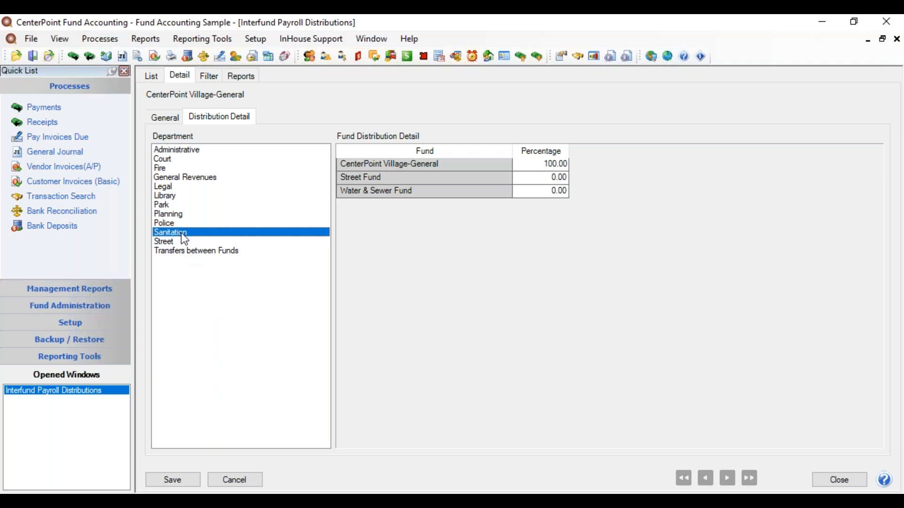
pyautogui.click(540, 191)
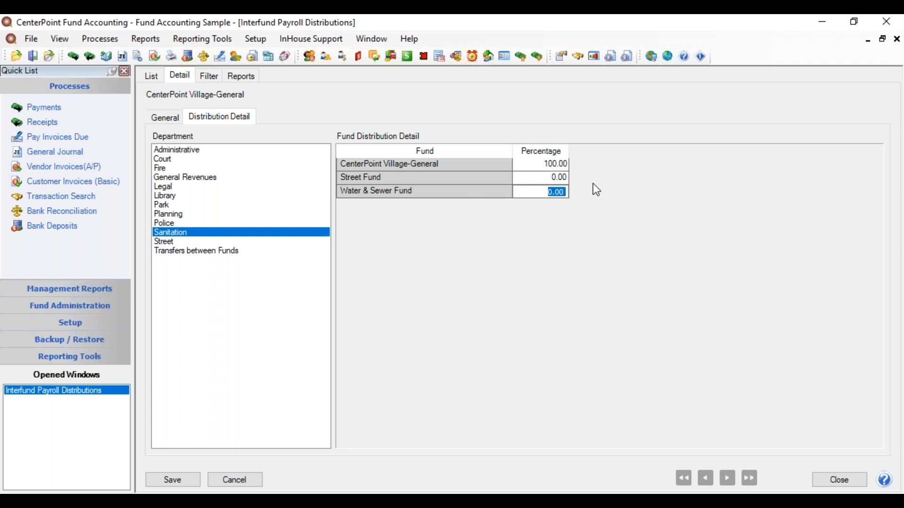
pyautogui.write('100.00')
pyautogui.press('Return')
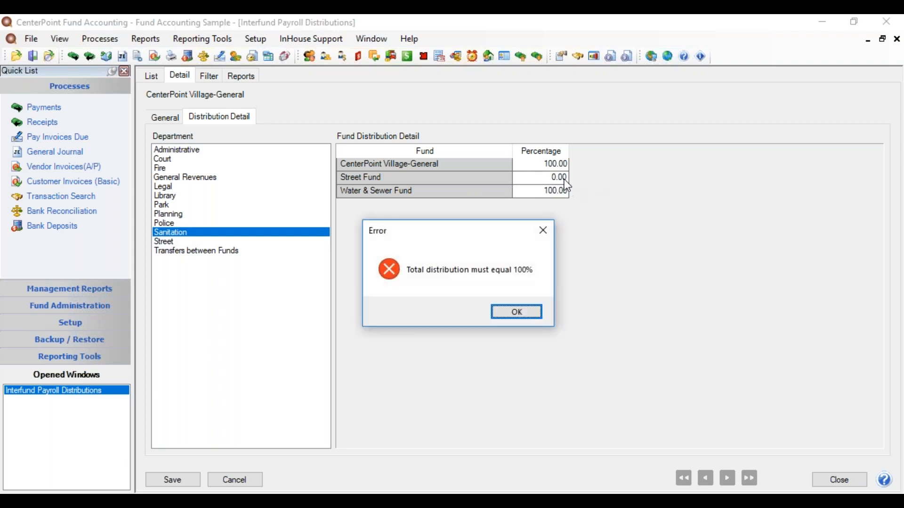
pyautogui.click(536, 314)
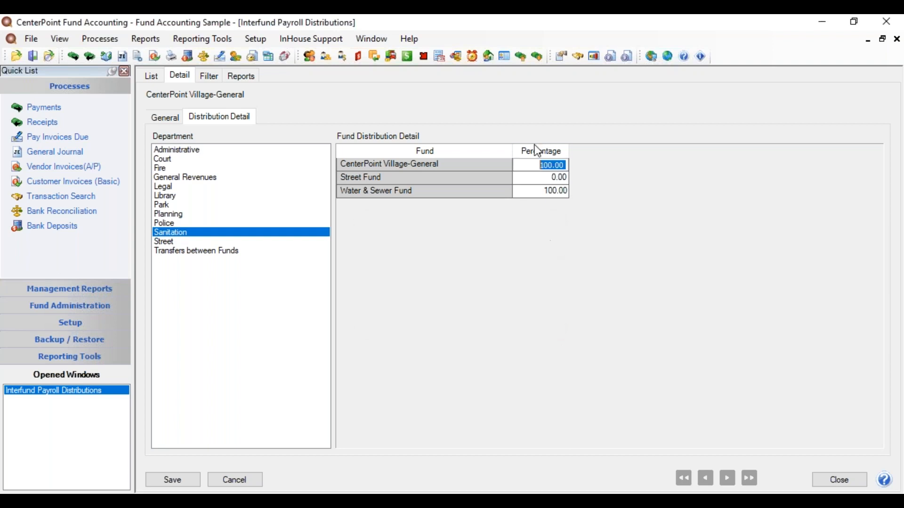
pyautogui.write('0')
pyautogui.press('Return')
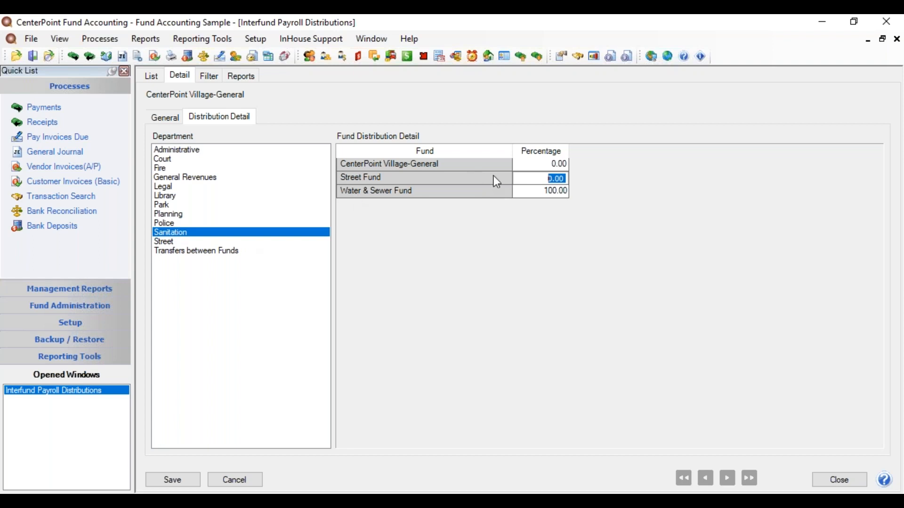
pyautogui.click(533, 194)
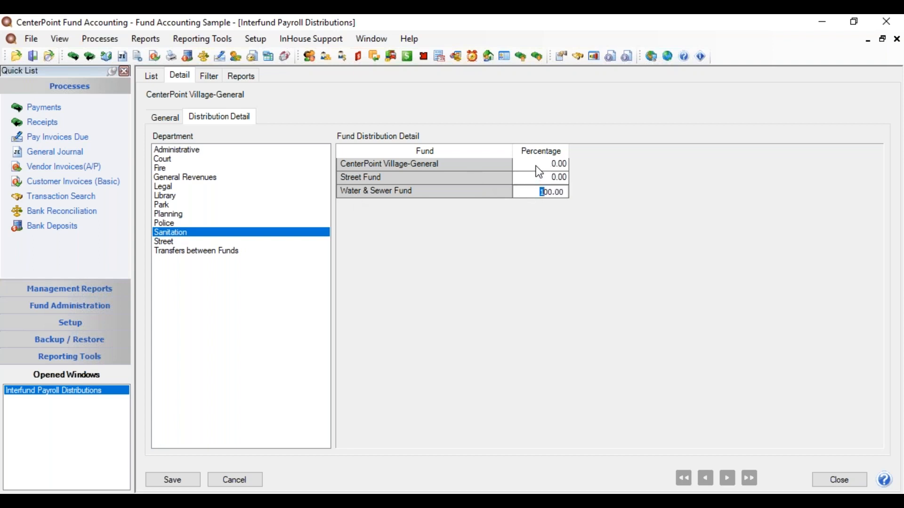
# - Check the Police, Planning and Park department percentages, save the interfund payroll distribution and close its window
pyautogui.click(173, 226)
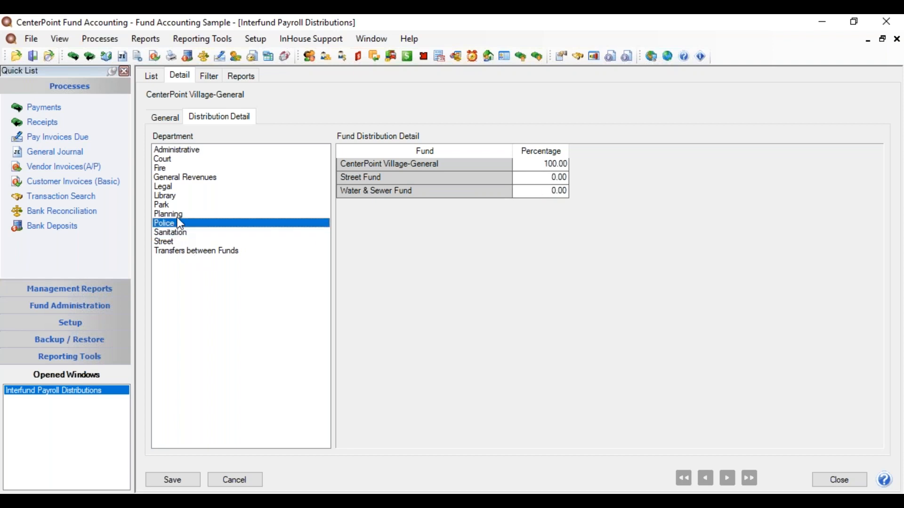
pyautogui.click(177, 215)
pyautogui.click(168, 205)
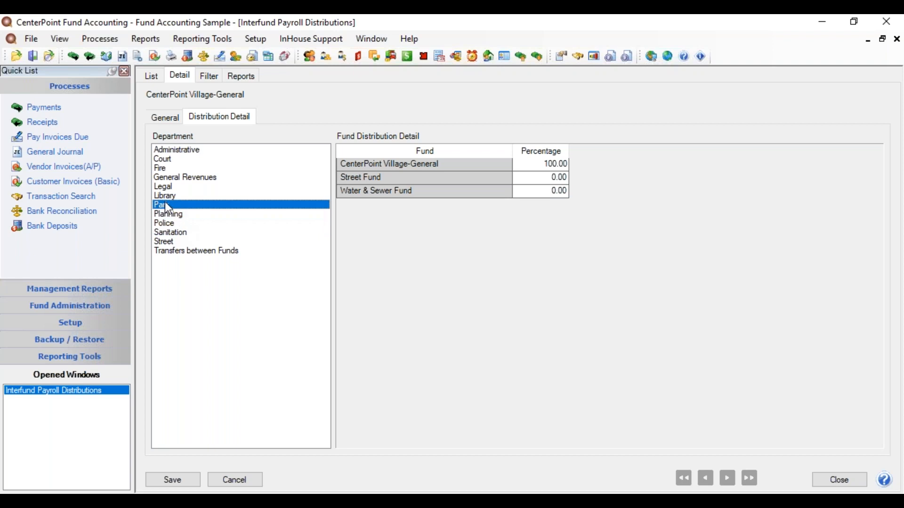
pyautogui.click(163, 479)
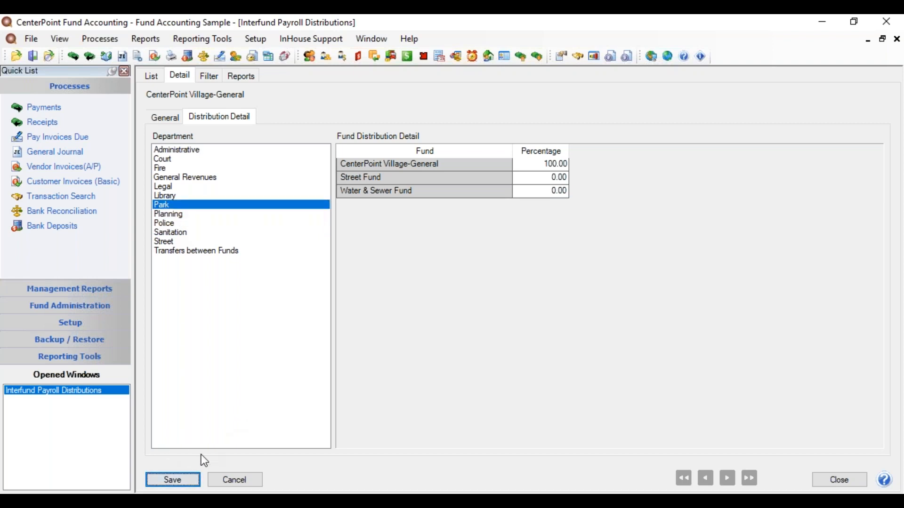
pyautogui.click(178, 485)
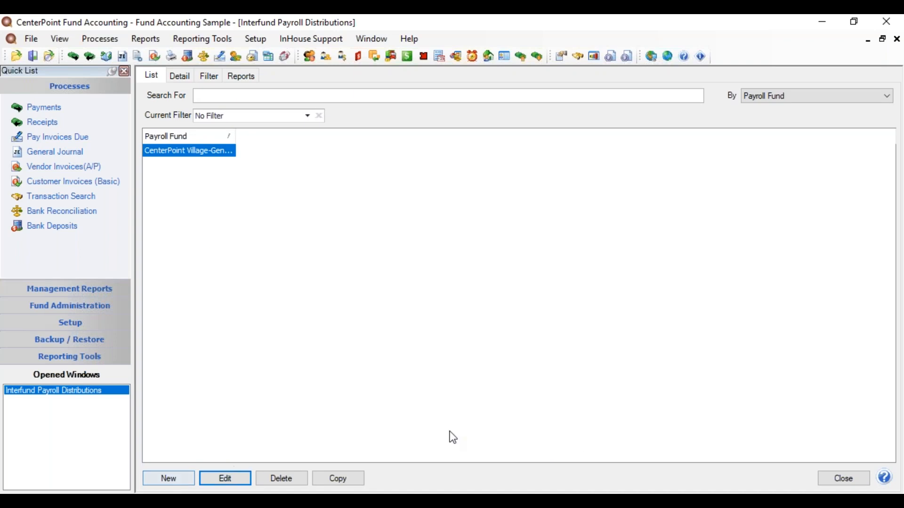
pyautogui.click(829, 481)
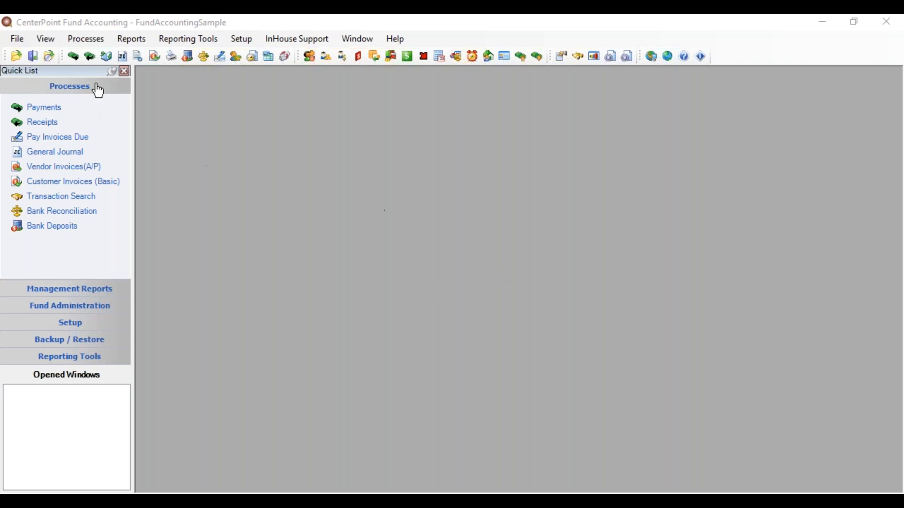
# - Open the Pay Employees payroll process to list the existing pay runs
pyautogui.click(87, 42)
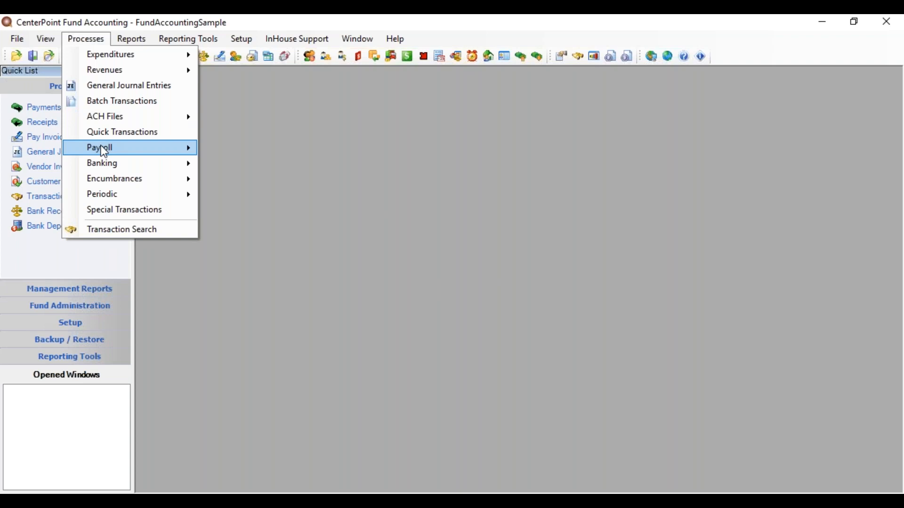
pyautogui.moveTo(104, 150)
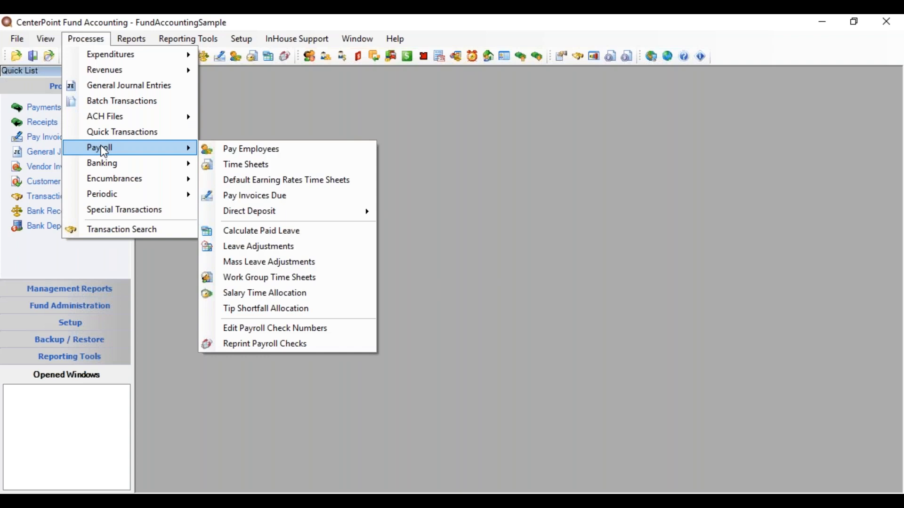
pyautogui.click(241, 152)
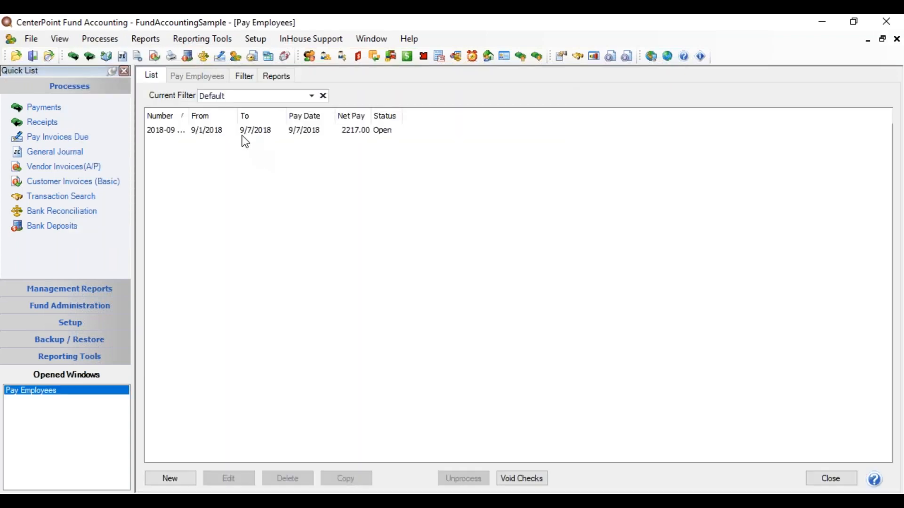
# - Open the 9/1/2018 to 9/7/2018 pay run and review the earnings and departments entered for the first and last employees
pyautogui.click(236, 132)
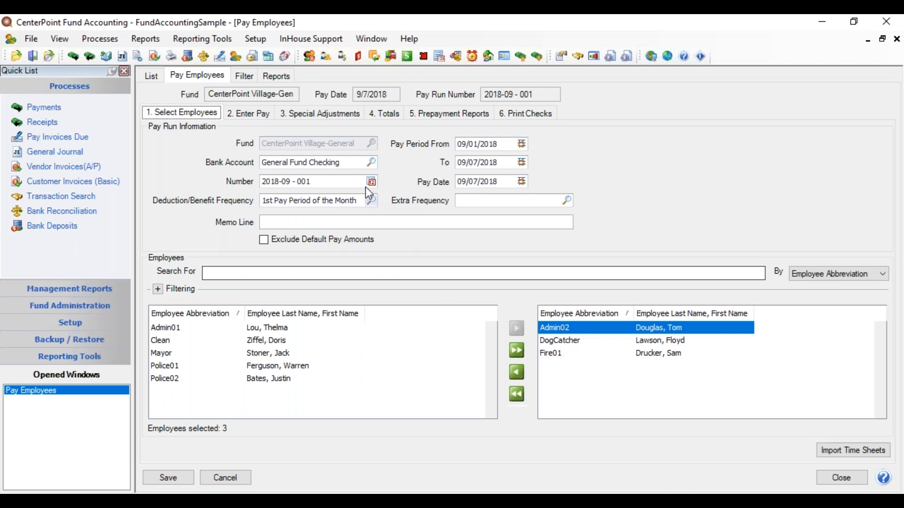
pyautogui.click(242, 114)
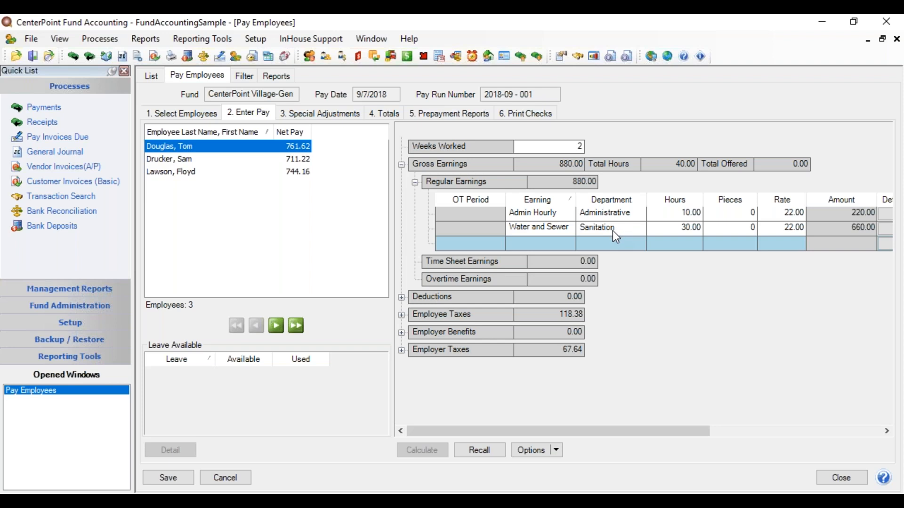
pyautogui.click(176, 174)
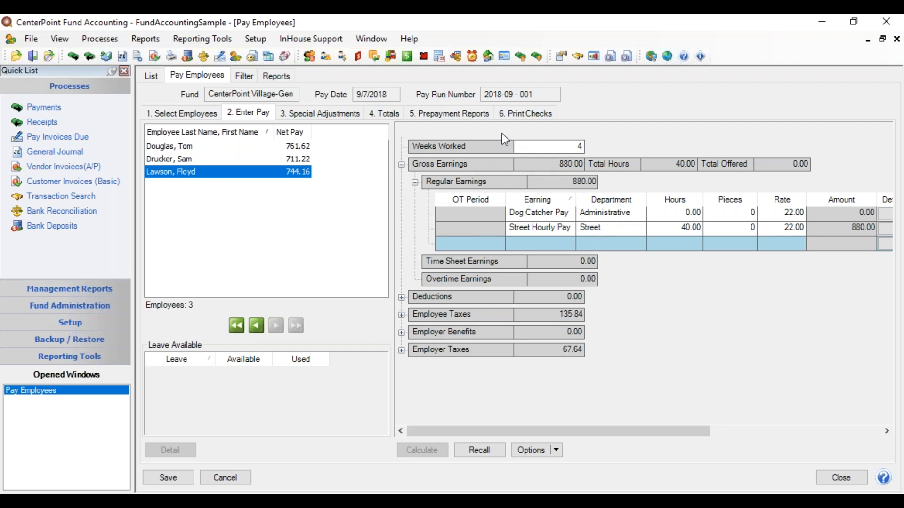
# - Post the payroll for the pay run, cancelling the check printout and acknowledging the posting
pyautogui.click(515, 118)
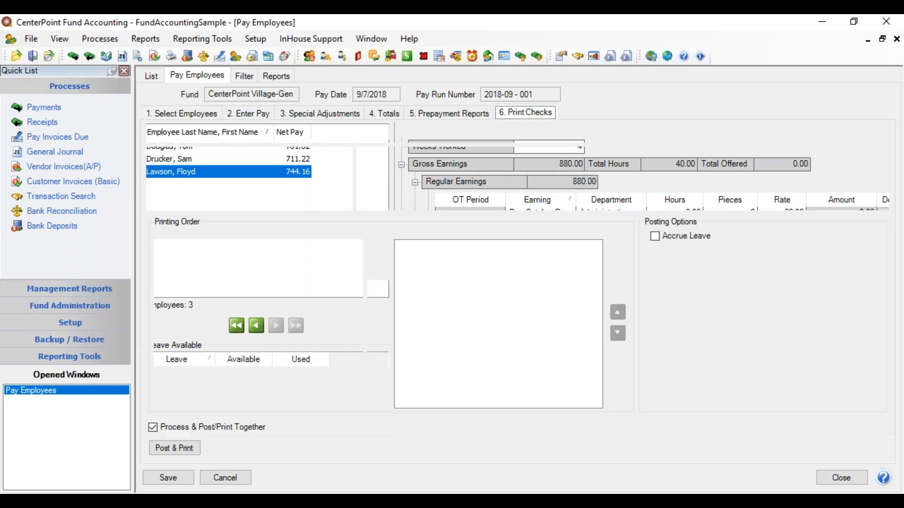
pyautogui.click(185, 451)
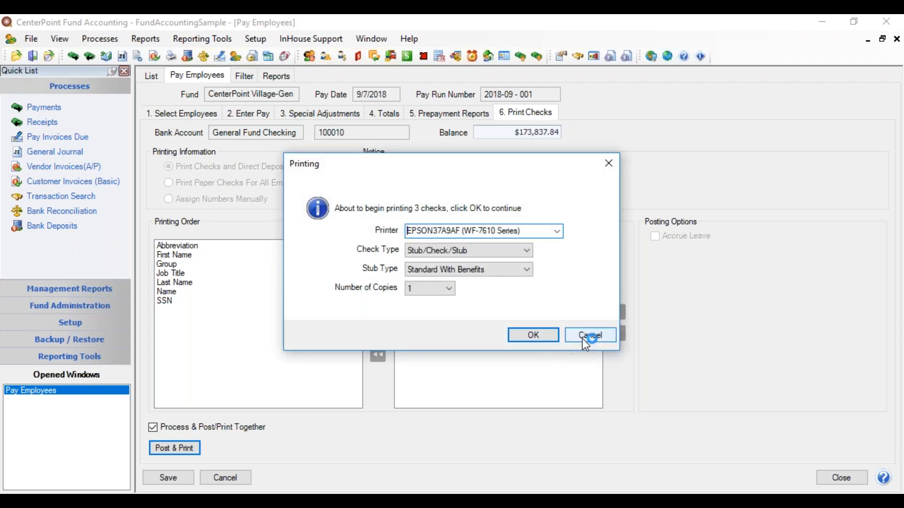
pyautogui.click(578, 337)
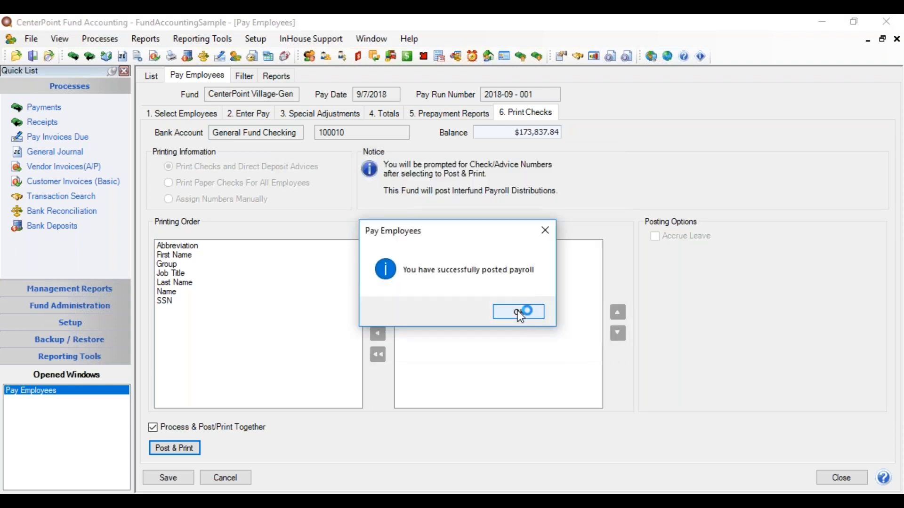
pyautogui.click(518, 312)
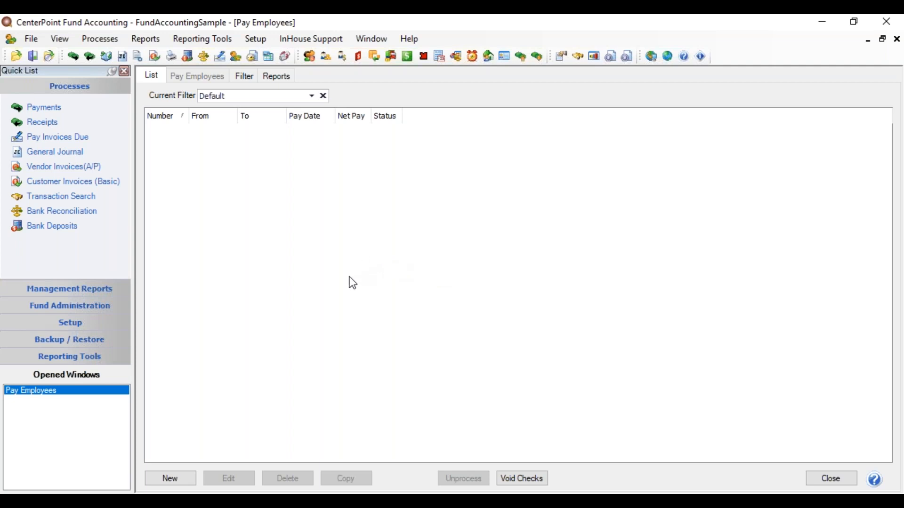
# - Preview the Interfund Payroll Receivables report to examine the amounts due from each fund, and close the preview
pyautogui.click(154, 42)
pyautogui.click(158, 55)
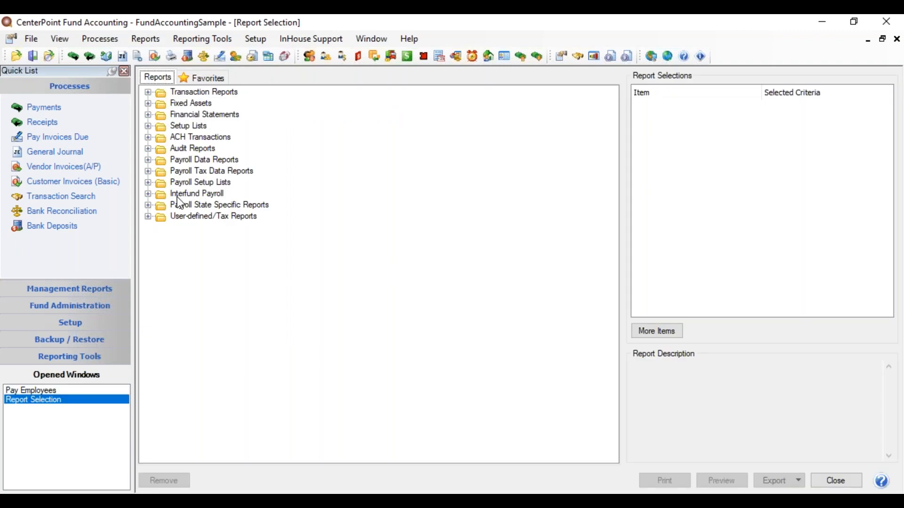
pyautogui.click(148, 195)
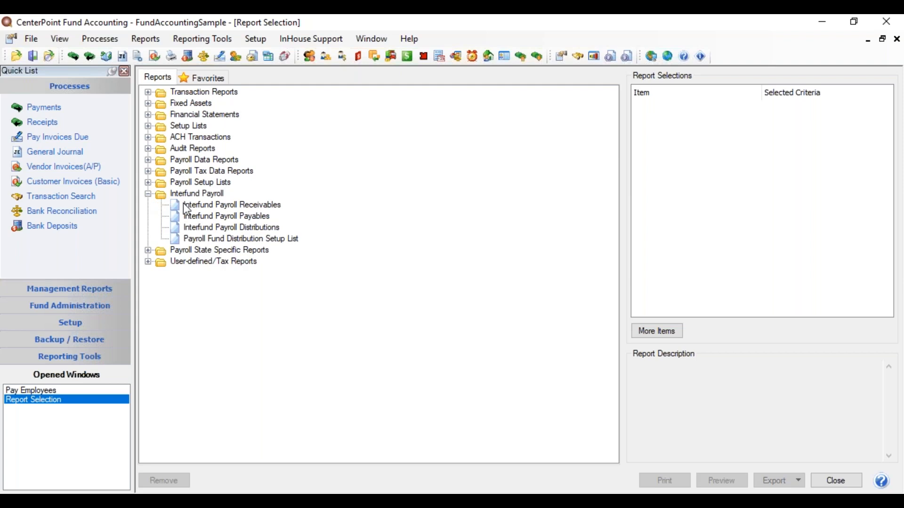
pyautogui.click(206, 207)
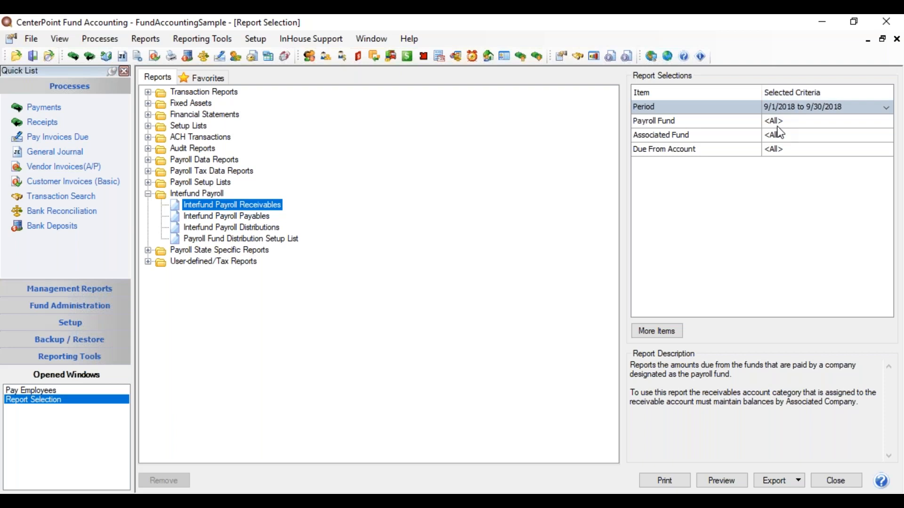
pyautogui.click(718, 480)
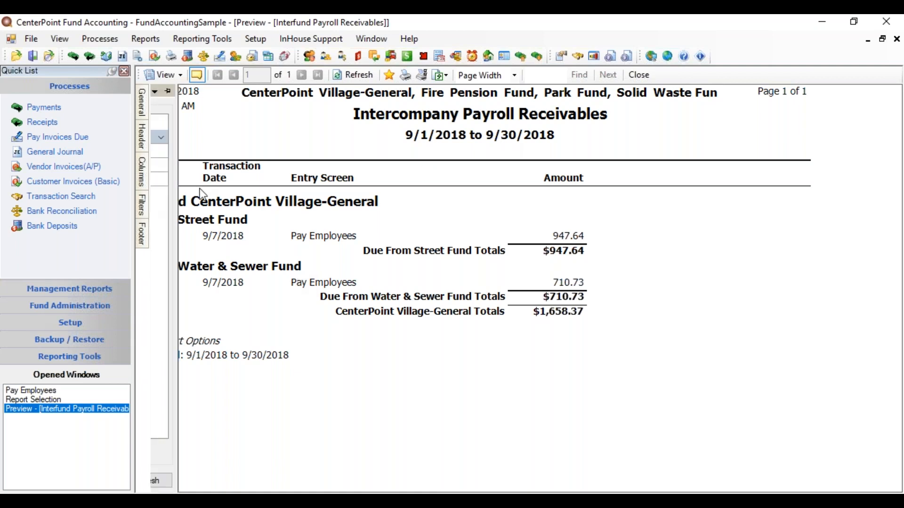
pyautogui.click(639, 74)
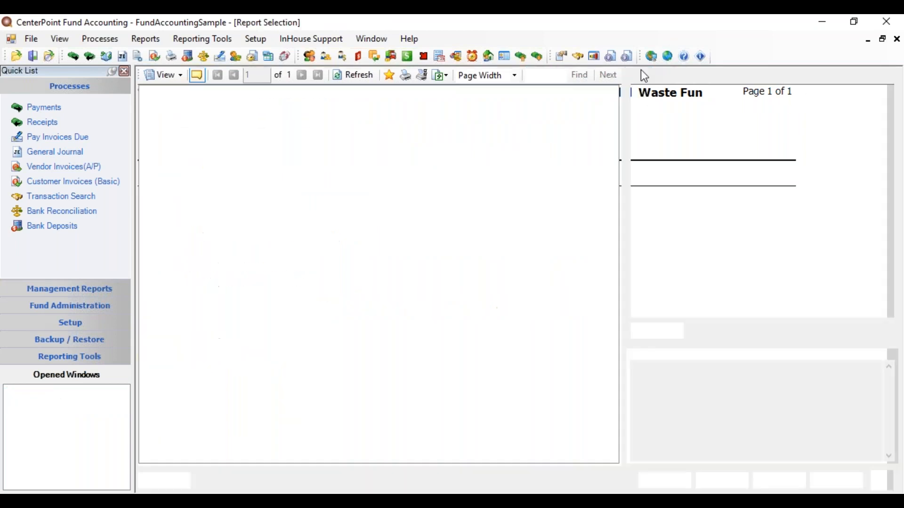
# - Preview the Interfund Payroll Payables report, close it, and preview the Interfund Payroll Distributions report
pyautogui.click(253, 216)
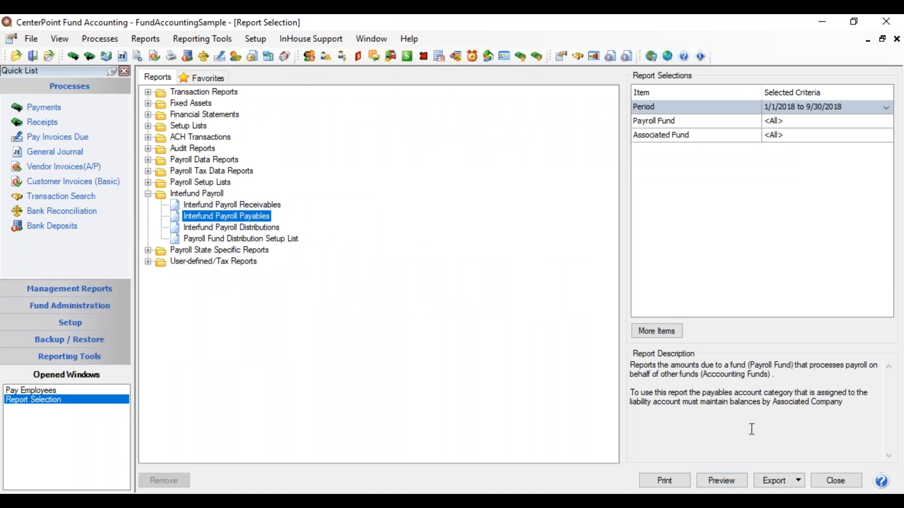
pyautogui.click(720, 487)
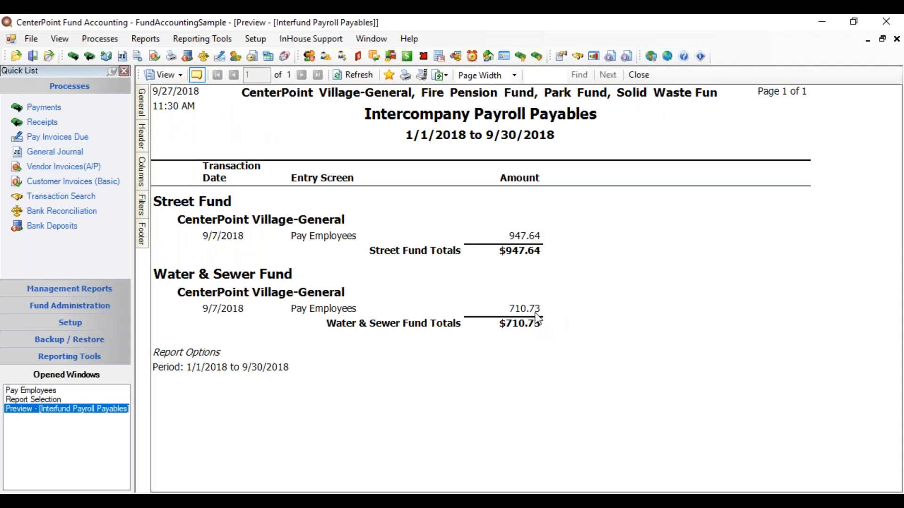
pyautogui.click(645, 74)
pyautogui.click(256, 227)
pyautogui.click(721, 480)
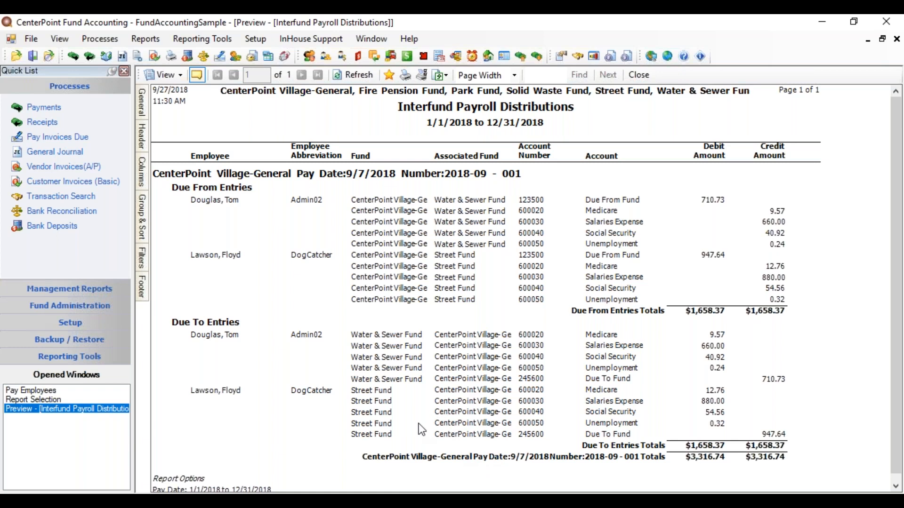
# - Start a general journal entry for the Street Fund and create Transfer as a new business name for it
pyautogui.click(66, 156)
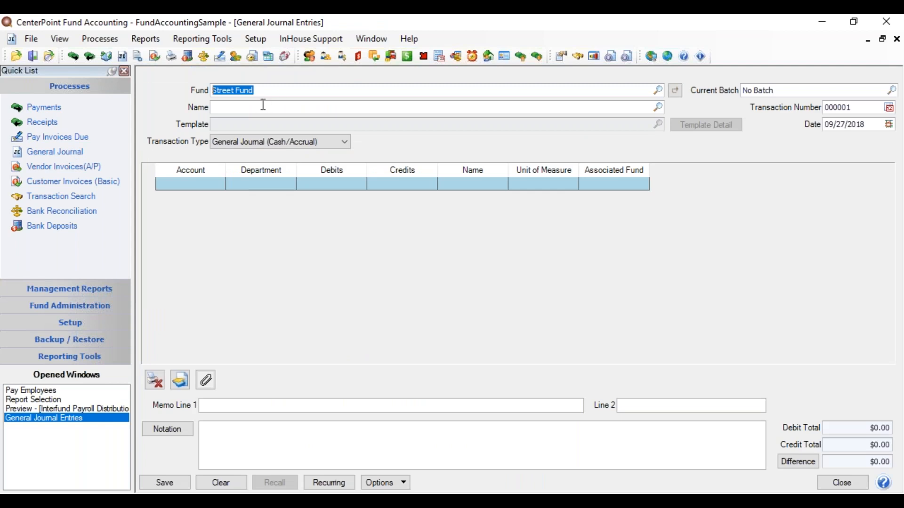
pyautogui.click(261, 107)
pyautogui.write('Transfer')
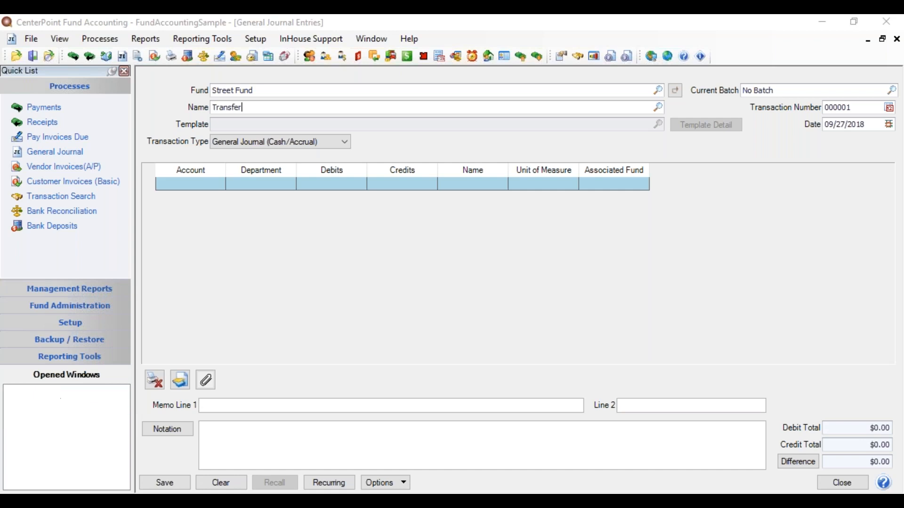
pyautogui.press('Tab')
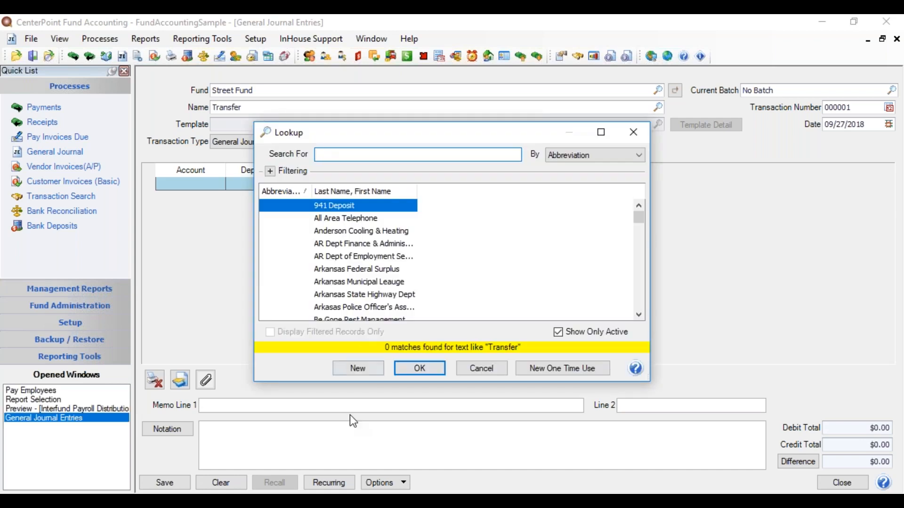
pyautogui.click(374, 369)
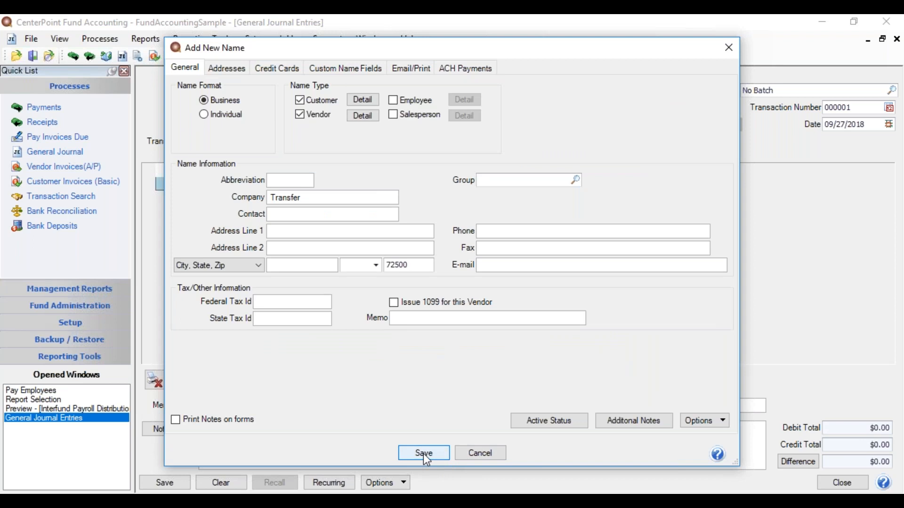
pyautogui.click(424, 454)
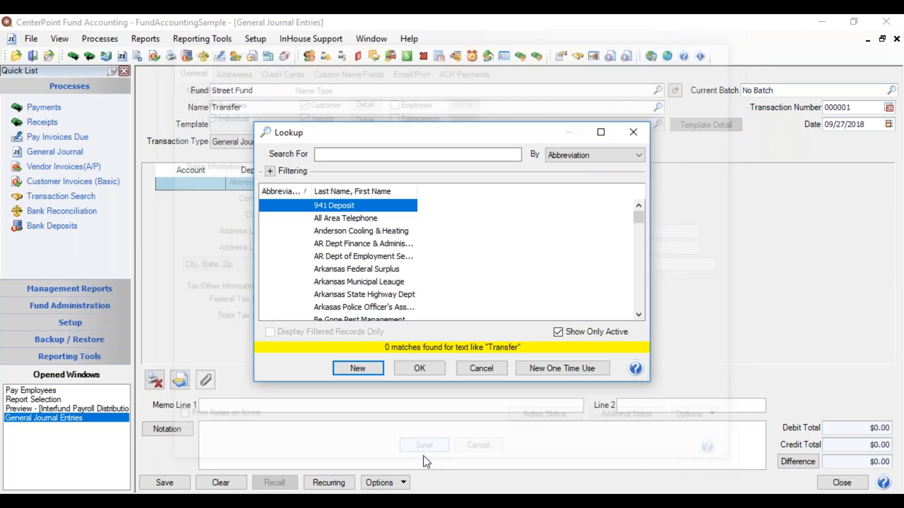
pyautogui.click(425, 370)
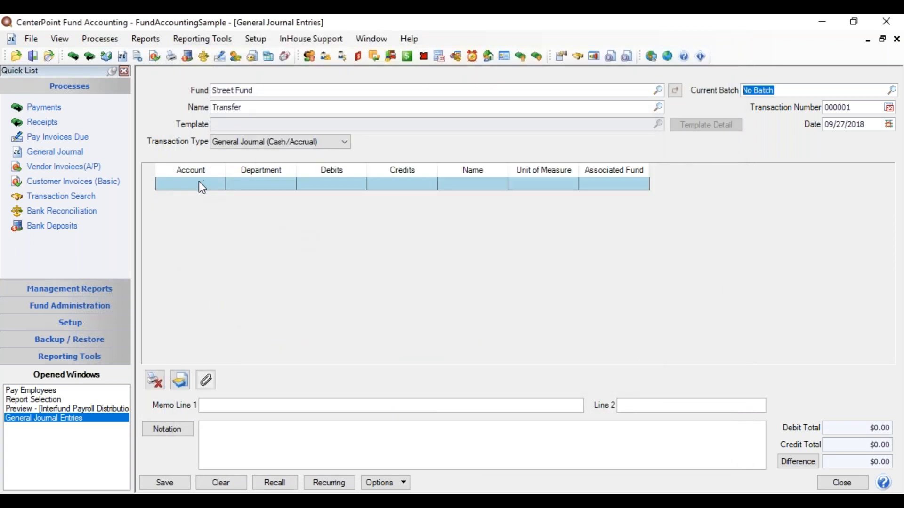
# - Assign the Due To Fund liability account (245600) to the first line of the journal entry
pyautogui.click(199, 183)
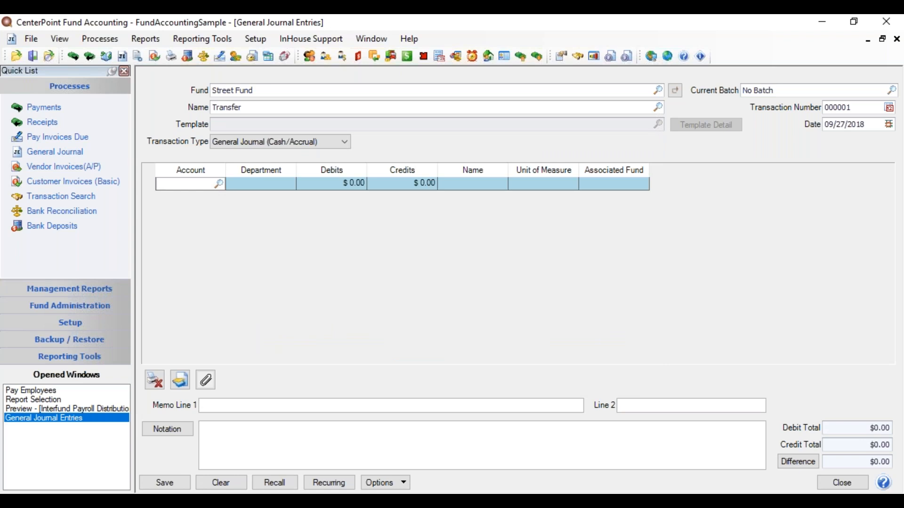
pyautogui.write('Due')
pyautogui.press('Tab')
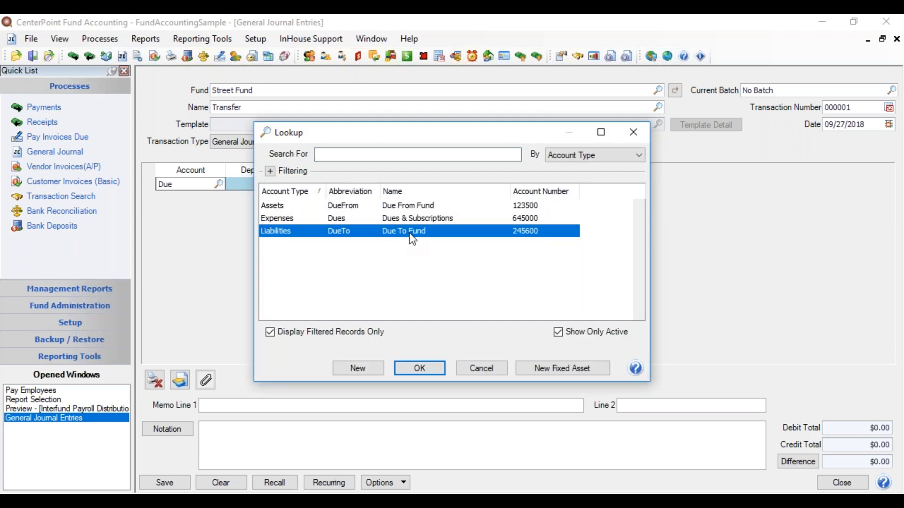
pyautogui.doubleClick(409, 233)
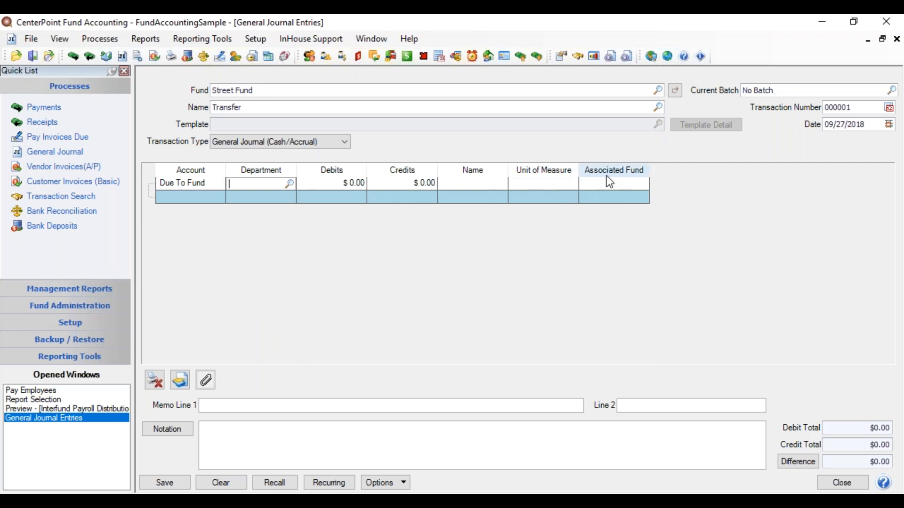
# - Check that Associated Fund is enabled among the journal grid's displayed columns
pyautogui.rightClick(592, 197)
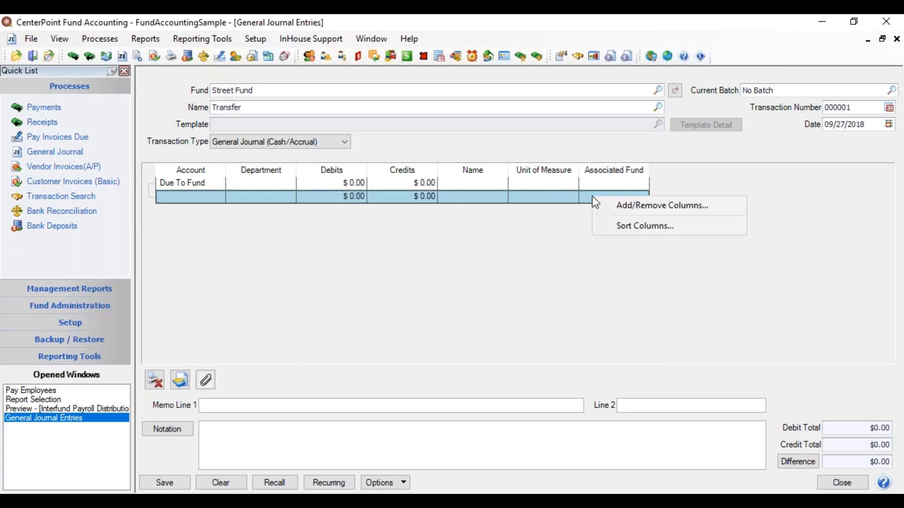
pyautogui.click(621, 205)
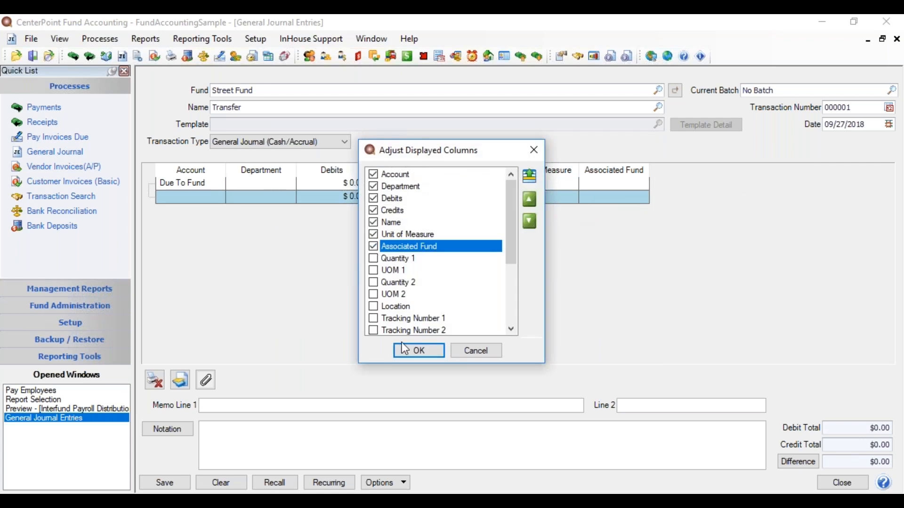
pyautogui.click(415, 352)
pyautogui.click(588, 185)
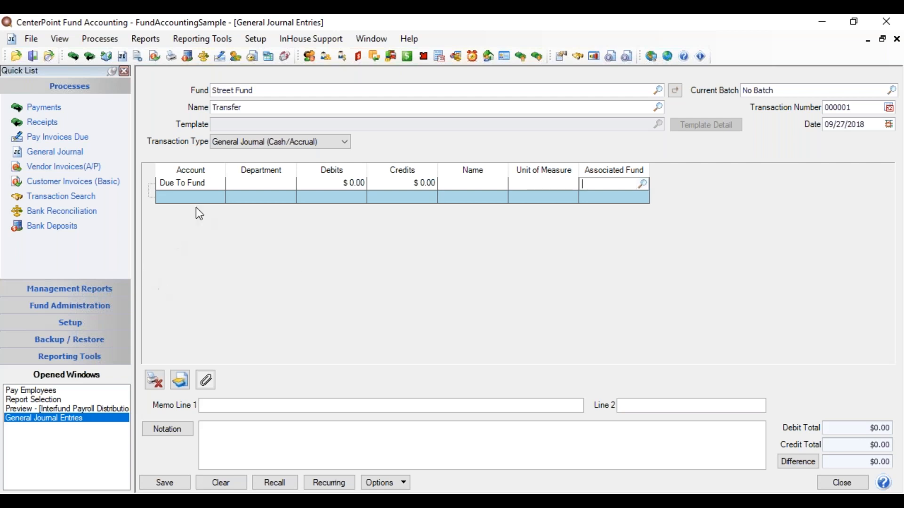
# - Set the department on the Due To Fund line to Street
pyautogui.click(245, 187)
pyautogui.write('street')
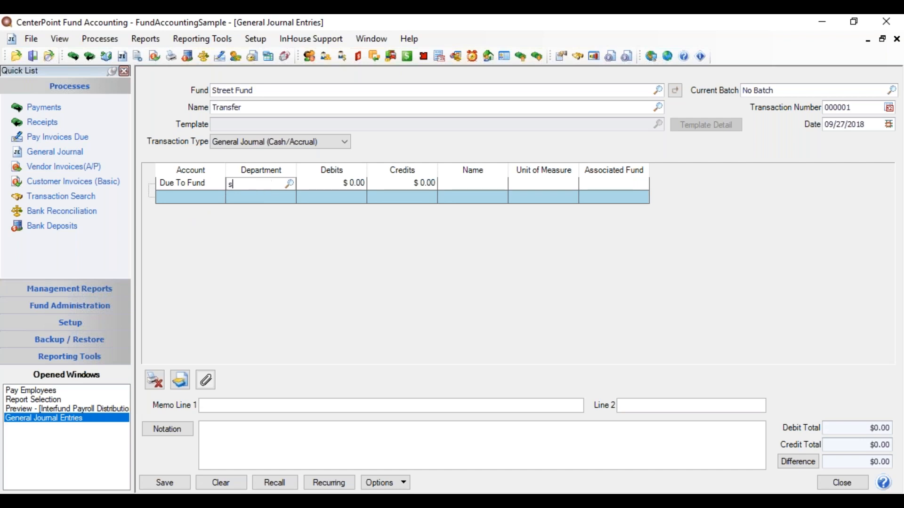
pyautogui.press('Tab')
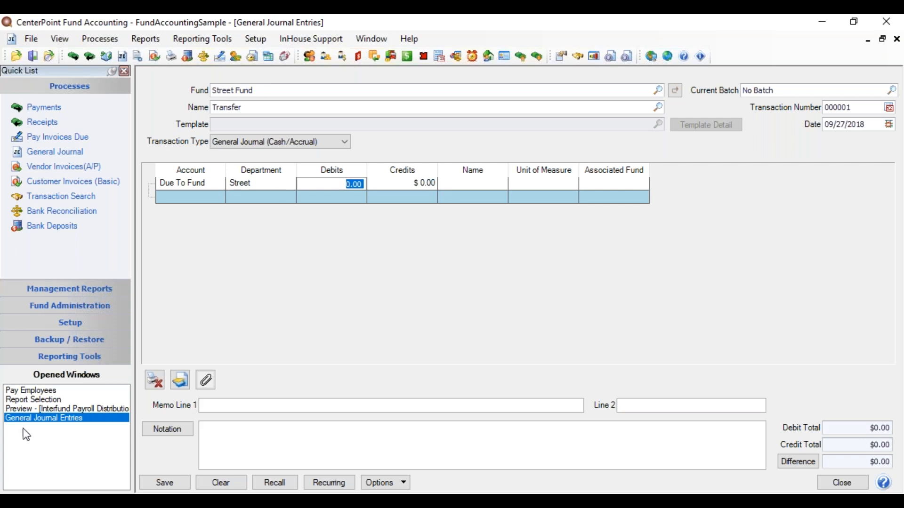
# - Check the Street Fund's Due To Fund amount in the Interfund Payroll Distributions report and enter 947.64 as the journal line's debit
pyautogui.click(86, 408)
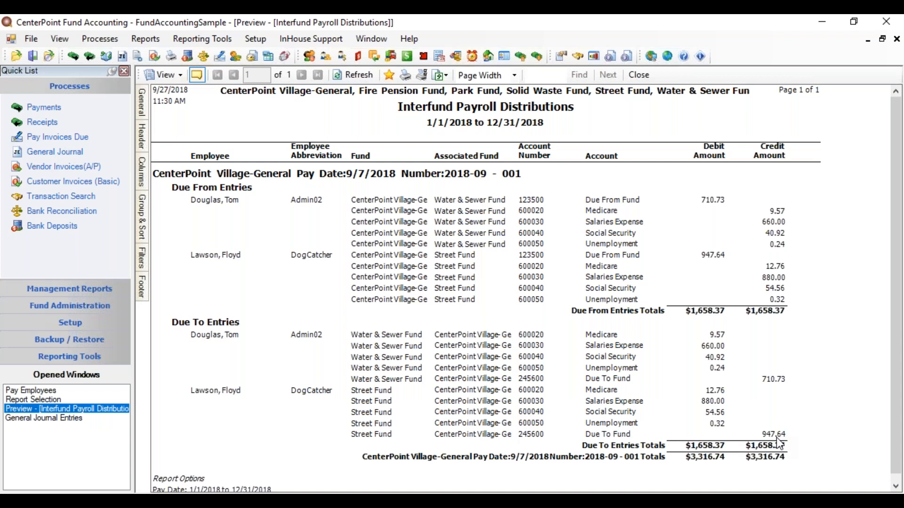
pyautogui.click(76, 419)
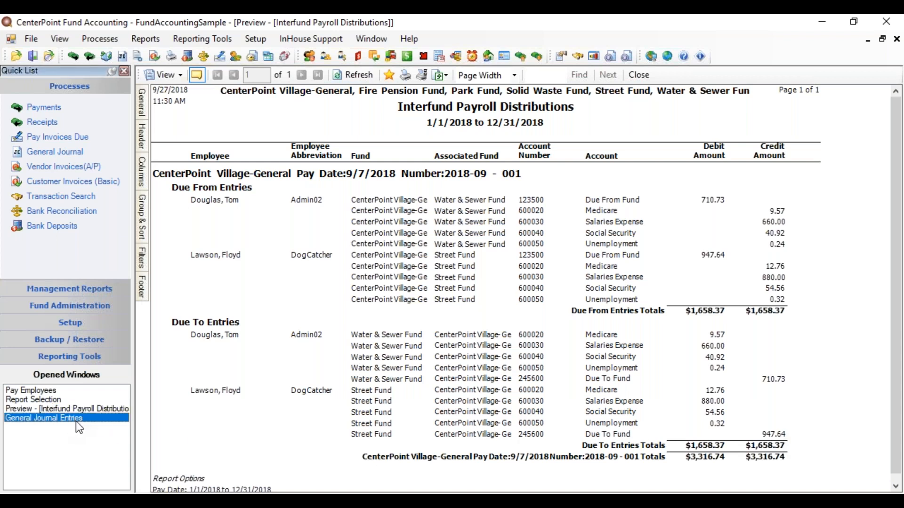
pyautogui.click(355, 184)
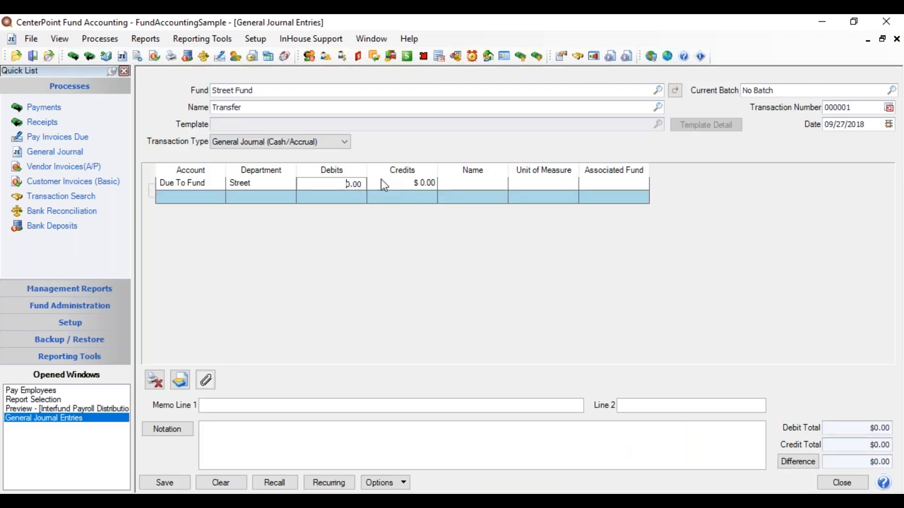
pyautogui.moveTo(318, 187); pyautogui.dragTo(421, 182)
pyautogui.click(101, 409)
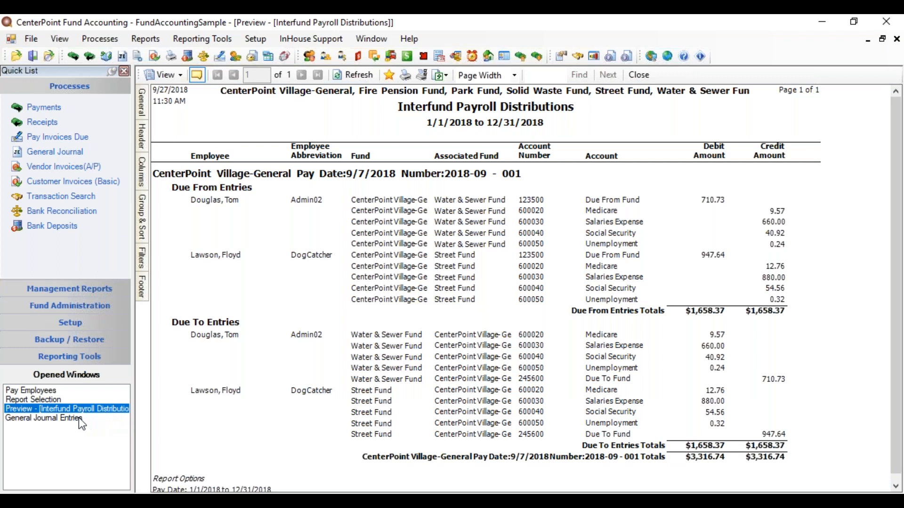
pyautogui.click(78, 417)
pyautogui.click(326, 172)
pyautogui.click(328, 186)
pyautogui.write('947.64')
pyautogui.press('Tab')
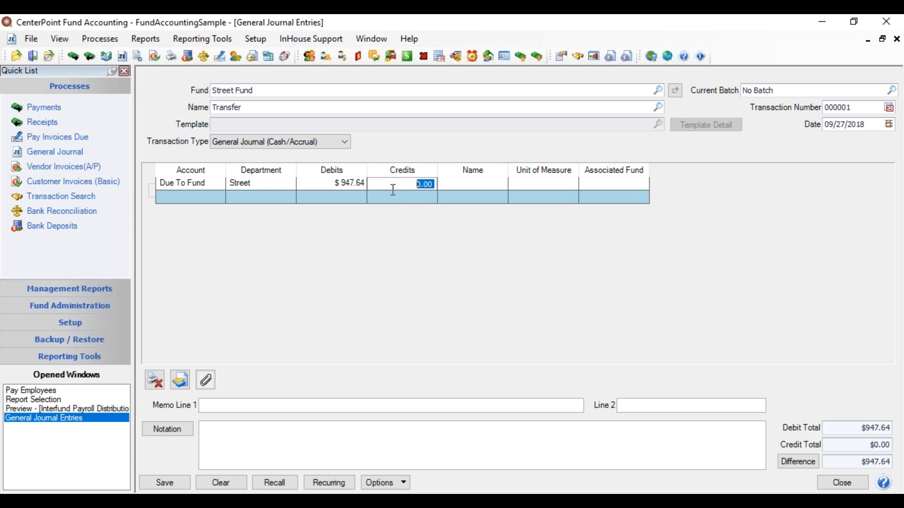
pyautogui.press('Tab')
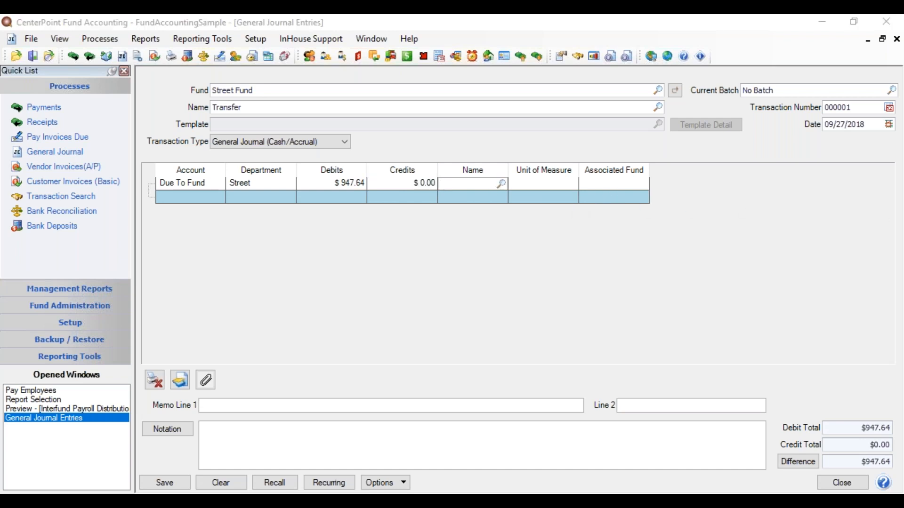
# - Set the Due To Fund line's associated fund to CenterPoint Village-General
pyautogui.press('Tab')
pyautogui.click(593, 184)
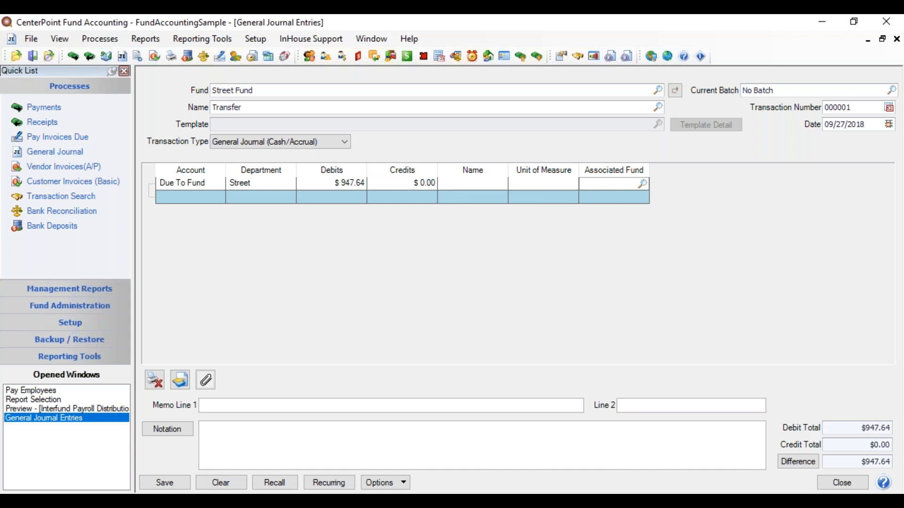
pyautogui.write('cente')
pyautogui.press('Tab')
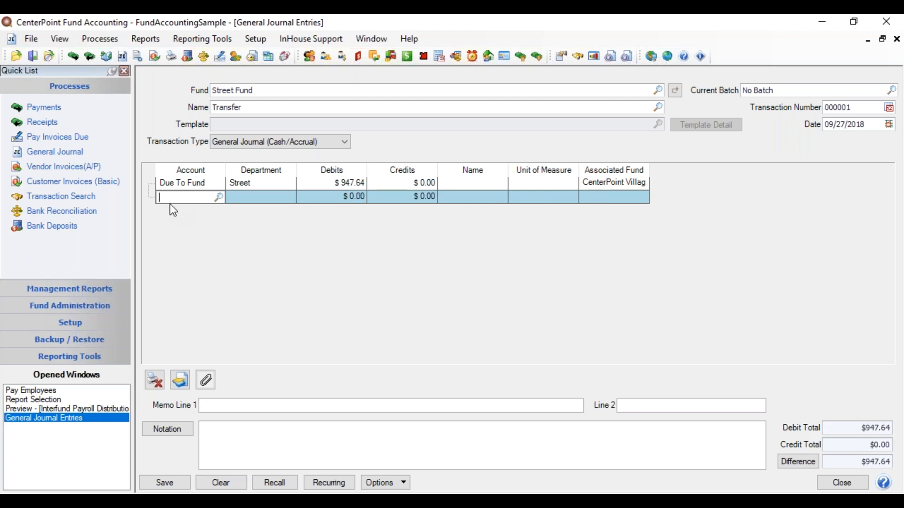
# - Add a second journal line for the Street Fund Checking account (100030) with the Street department
pyautogui.write('street')
pyautogui.press('Tab')
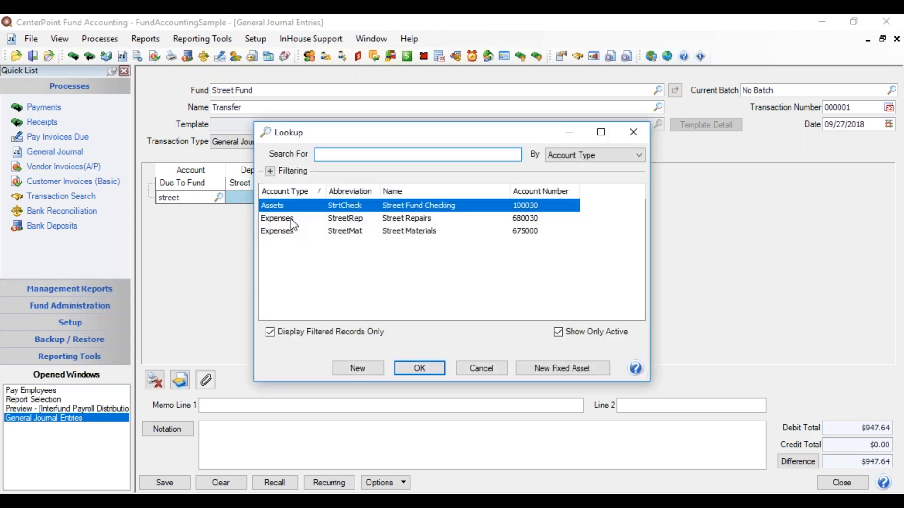
pyautogui.doubleClick(297, 206)
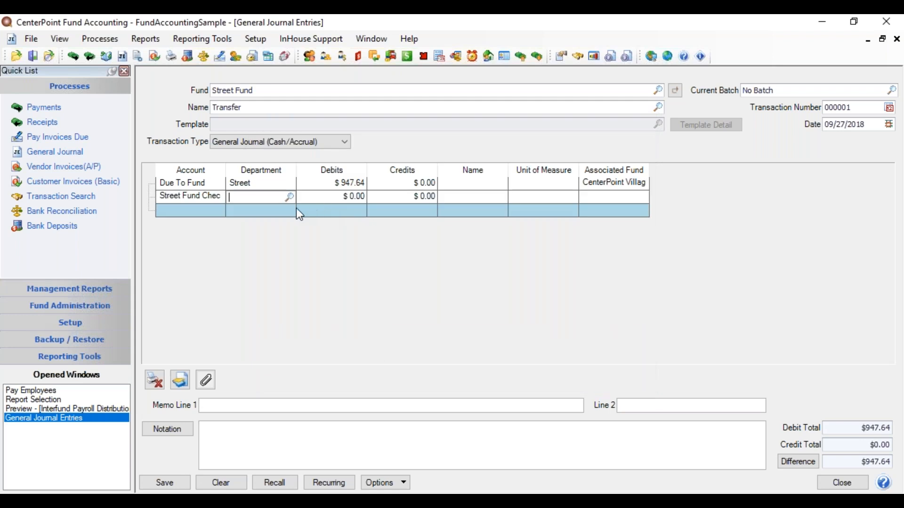
pyautogui.write('stree')
pyautogui.press('Tab')
# - Credit the Street Fund Checking line with the balancing difference of 947.64 and save the journal entry
pyautogui.press('Tab')
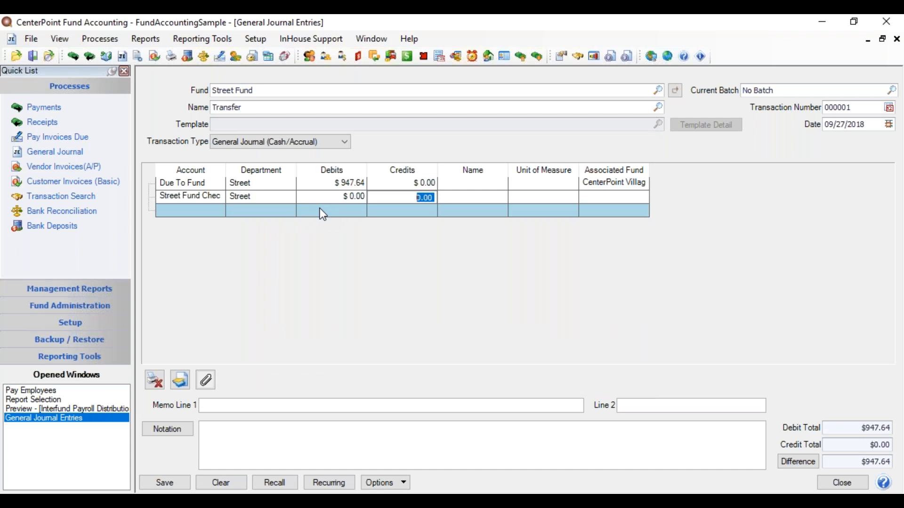
pyautogui.click(798, 463)
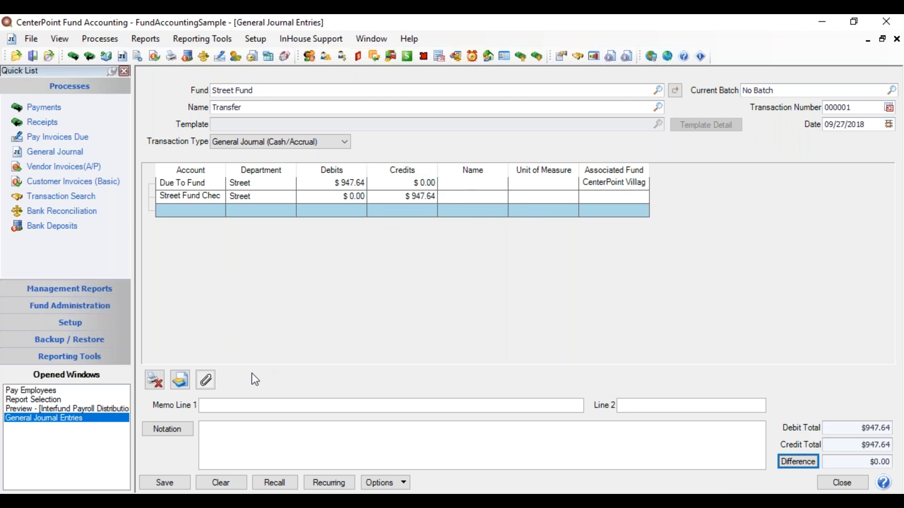
pyautogui.click(181, 486)
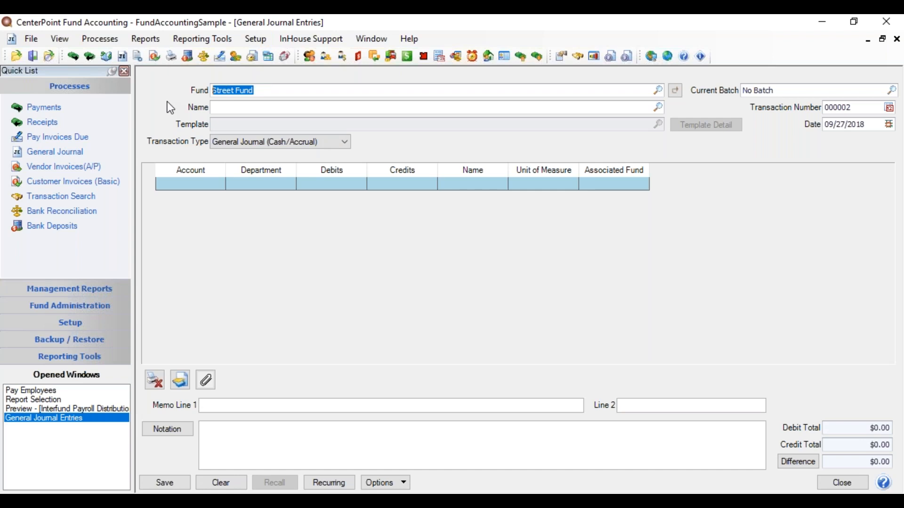
# - Set the new journal entry's fund to CenterPoint Village-General and its name to Transfer
pyautogui.write('cente')
pyautogui.press('Tab')
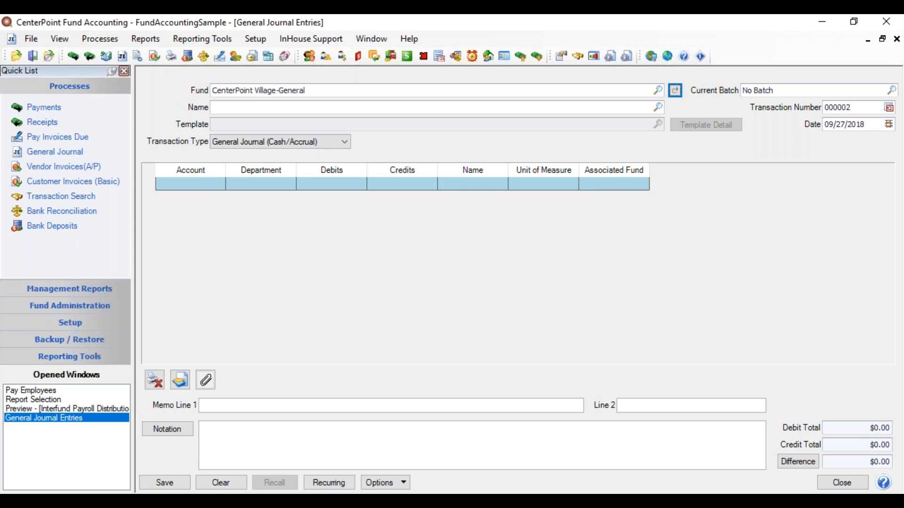
pyautogui.click(219, 109)
pyautogui.write('transf')
pyautogui.press('Tab')
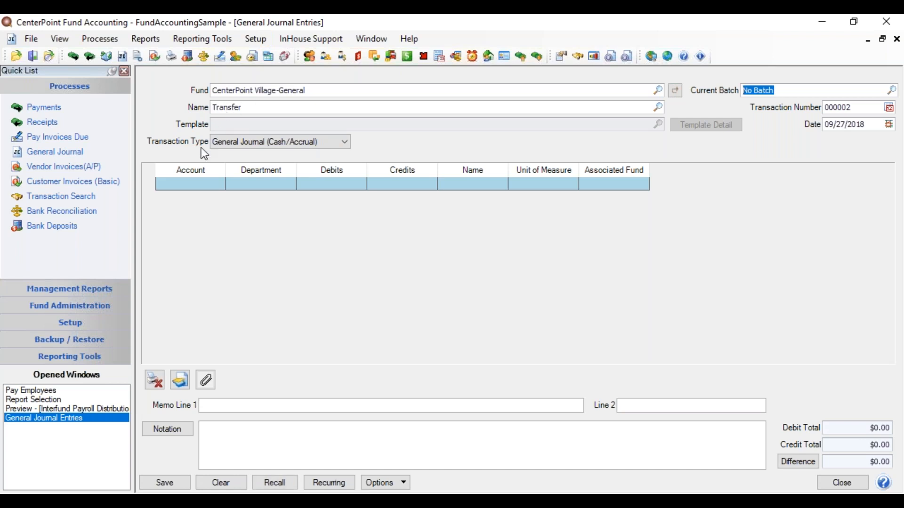
# - Enter a Due From Fund line with the Street department and a credit of 947.51
pyautogui.click(188, 188)
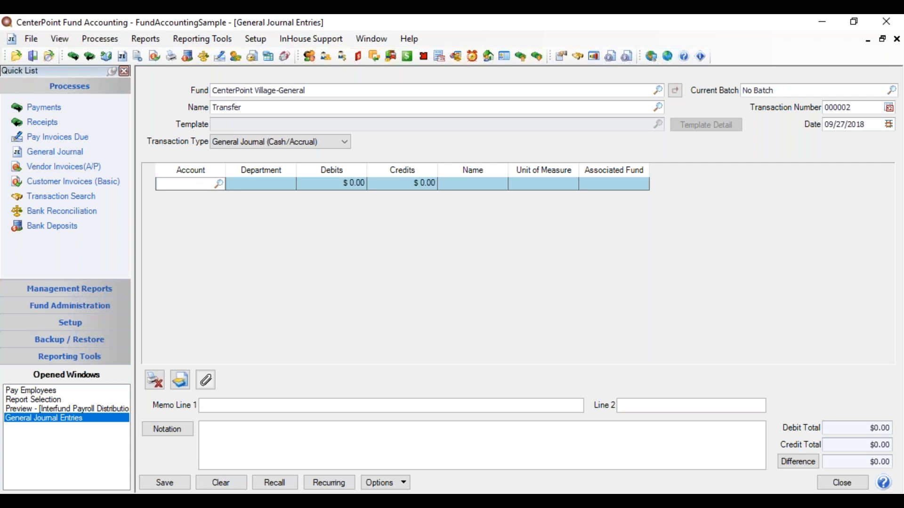
pyautogui.write('due fund')
pyautogui.press('Tab')
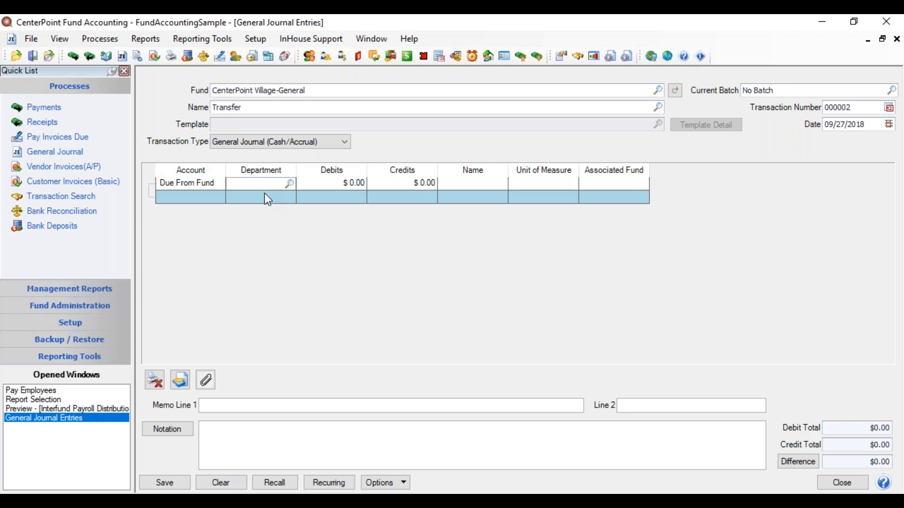
pyautogui.write('street')
pyautogui.press('Tab')
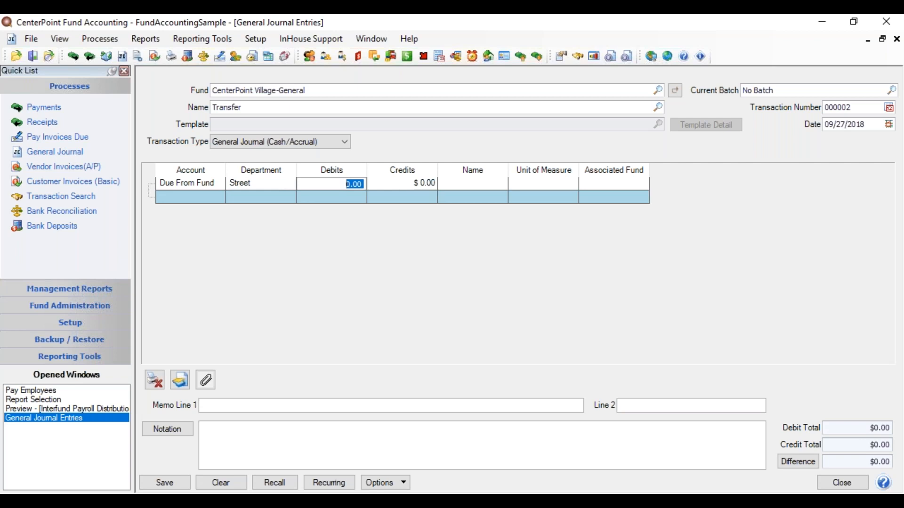
pyautogui.press('Tab')
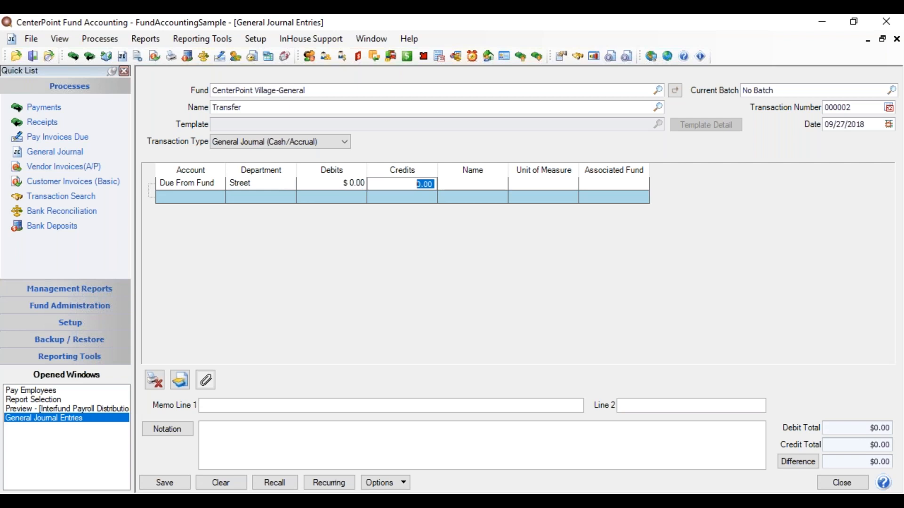
pyautogui.write('947.51')
pyautogui.press('Tab')
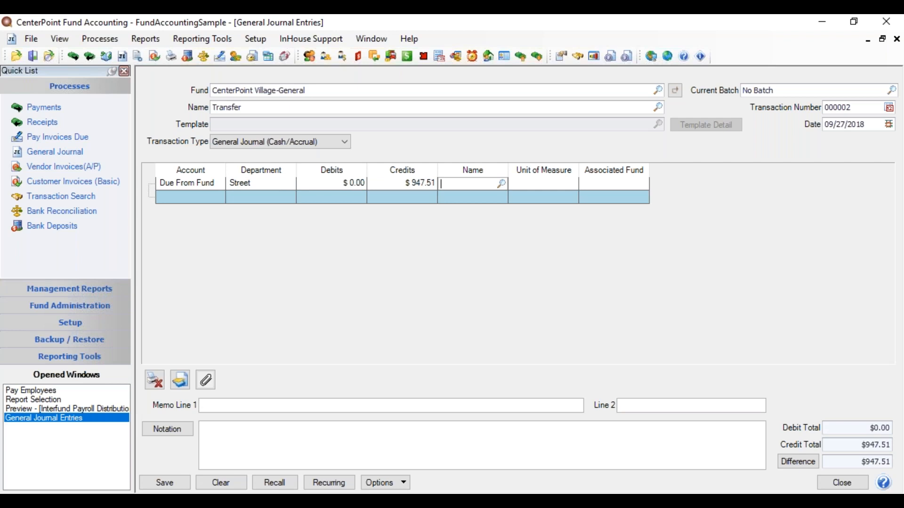
# - Add a second journal line for the General Fund Checking account (100010) with the Street department
pyautogui.click(186, 197)
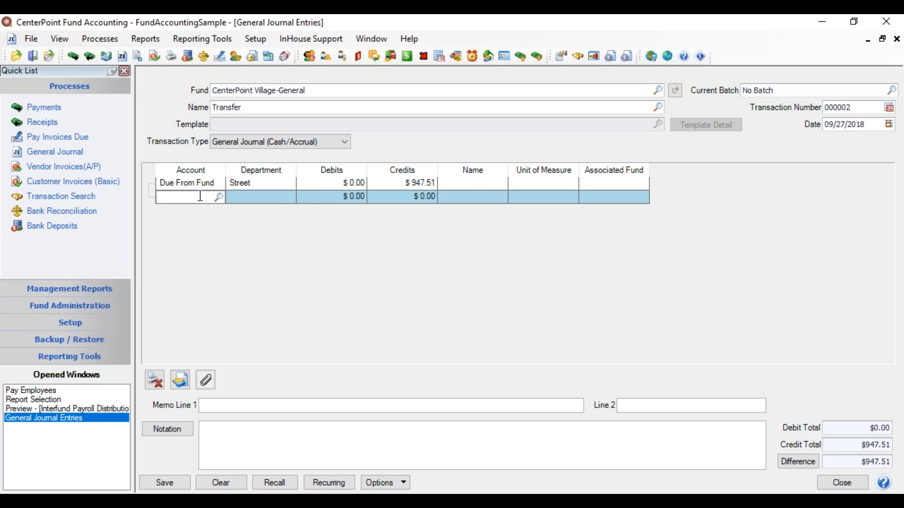
pyautogui.write('check')
pyautogui.press('Tab')
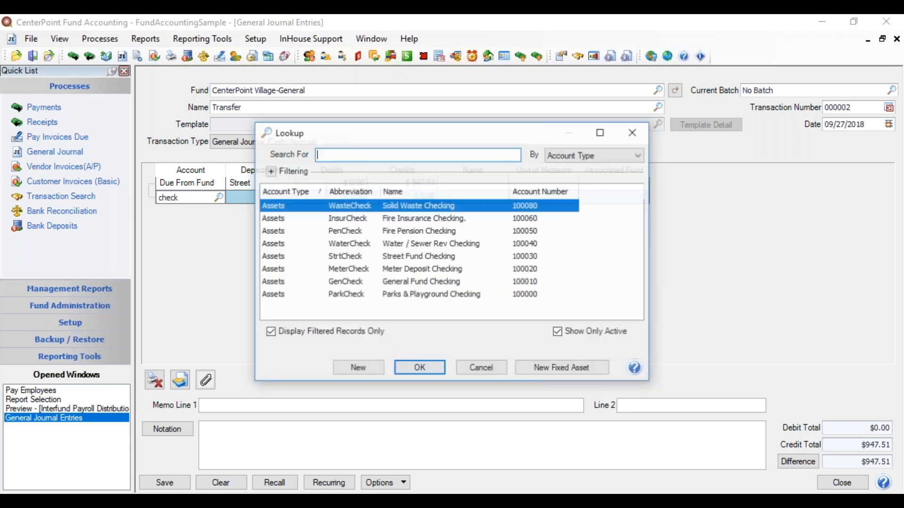
pyautogui.doubleClick(431, 281)
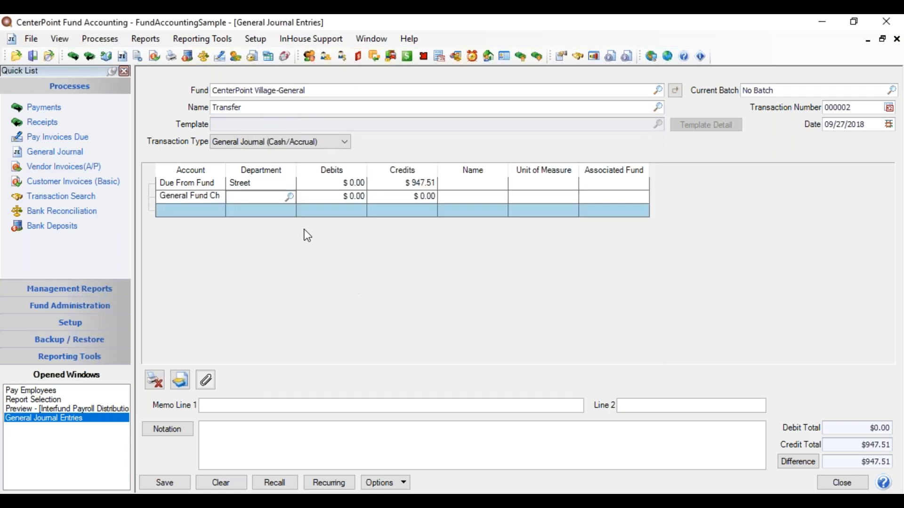
pyautogui.write('street')
pyautogui.press('Tab')
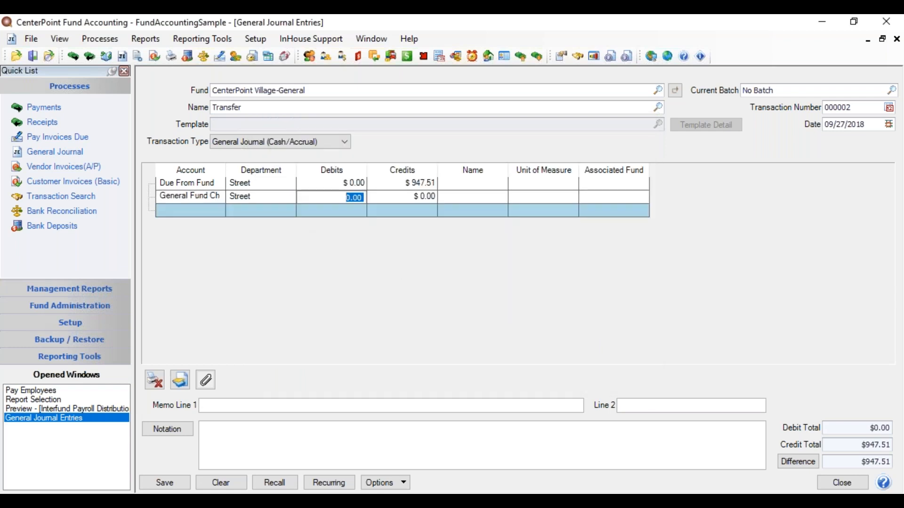
# - Set the Due From Fund line's associated fund to Street Fund
pyautogui.click(595, 185)
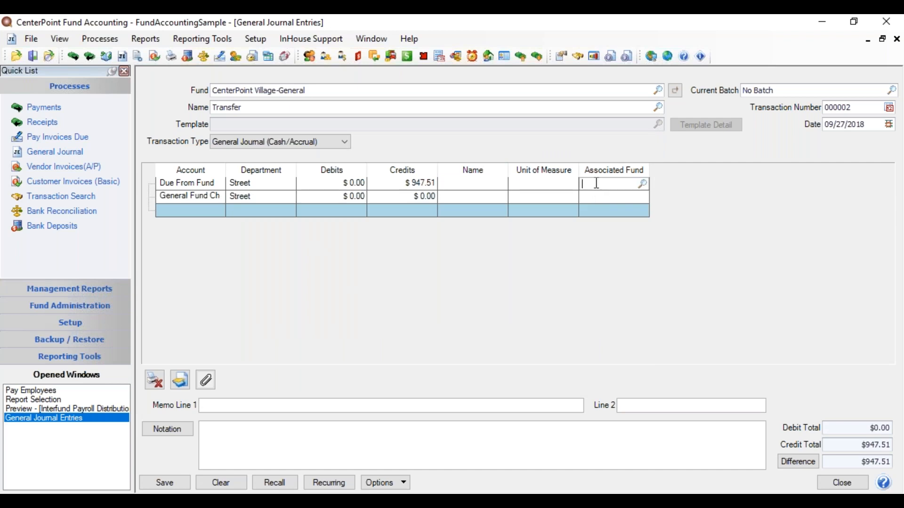
pyautogui.write('street')
pyautogui.press('Tab')
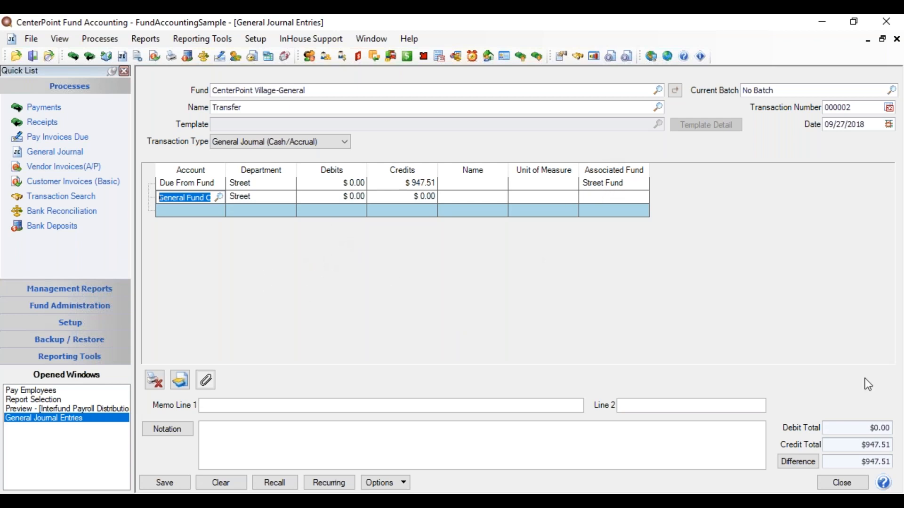
# - Debit the General Fund Checking line with the balancing difference of 947.51 and save the journal entry
pyautogui.click(801, 465)
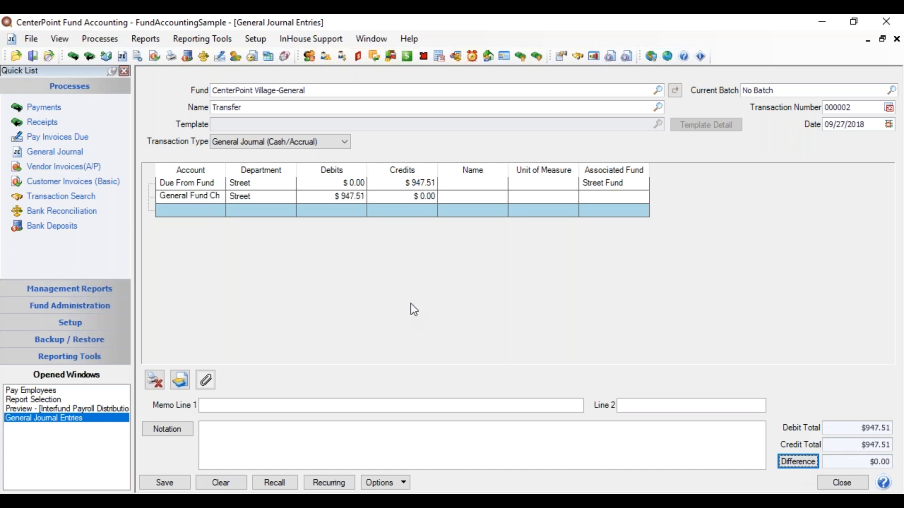
pyautogui.click(177, 488)
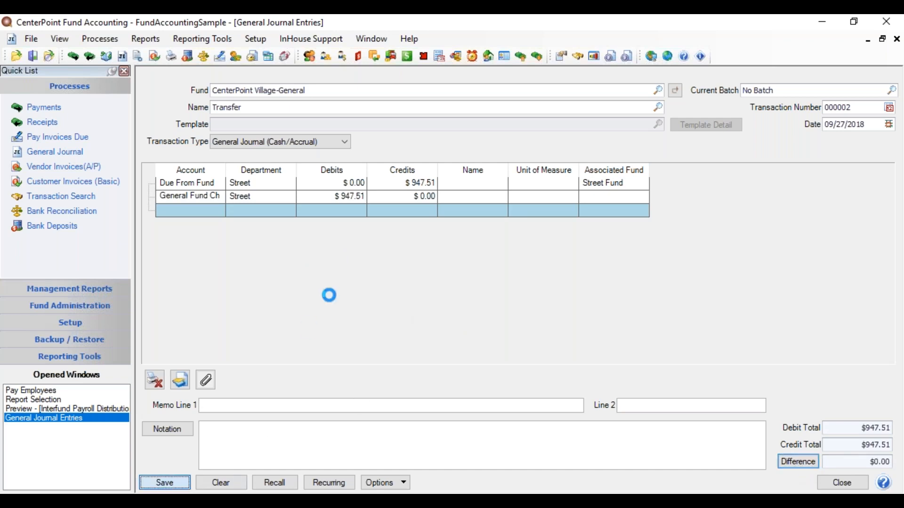